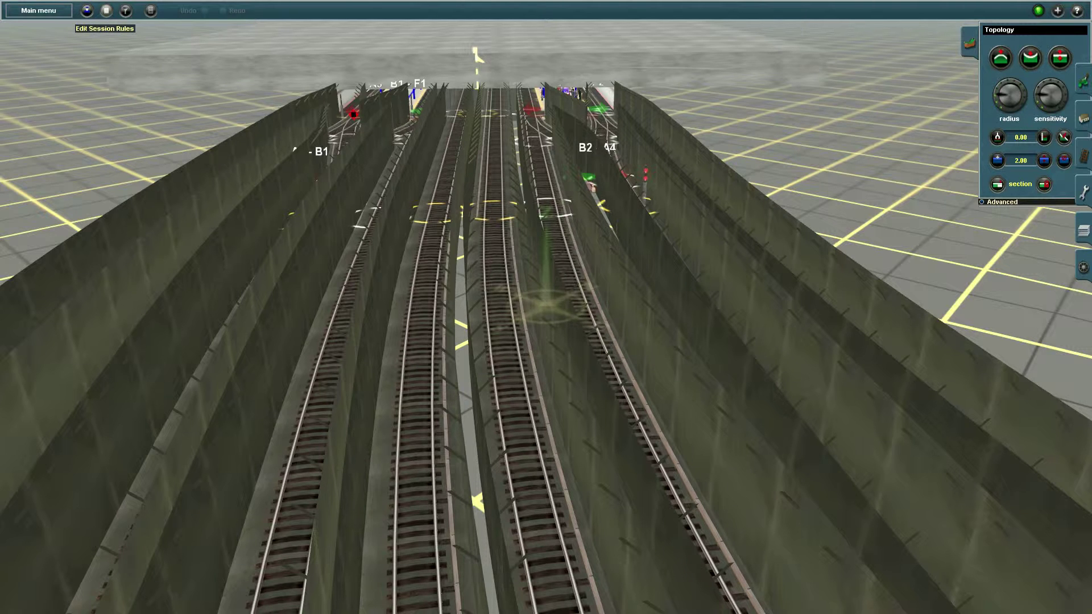
Step: Review the session's description and its list of rules, and close the session settings
left_click(107, 10)
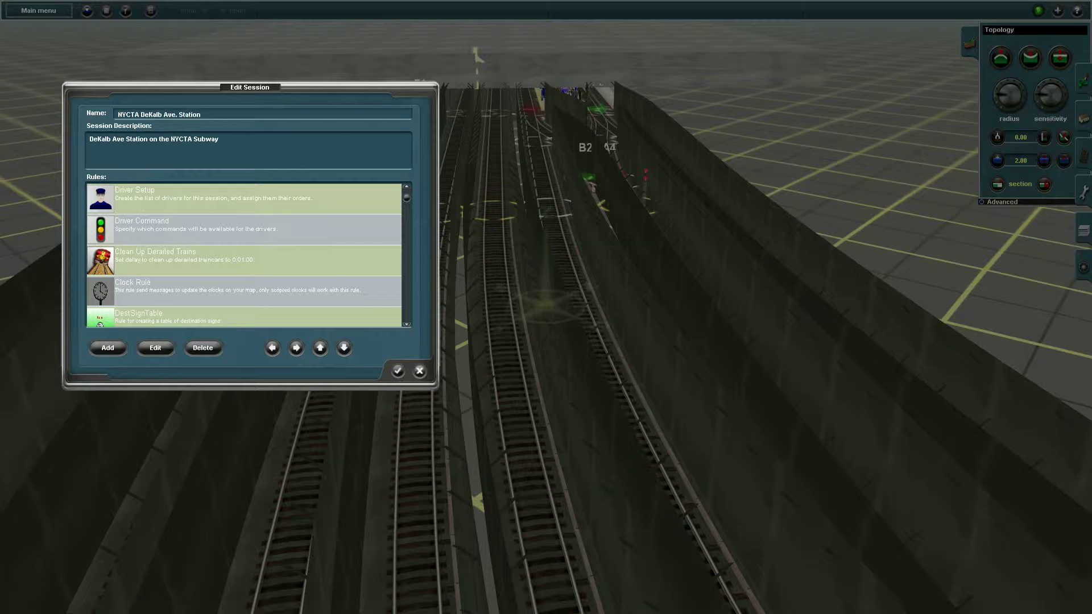
left_click(397, 371)
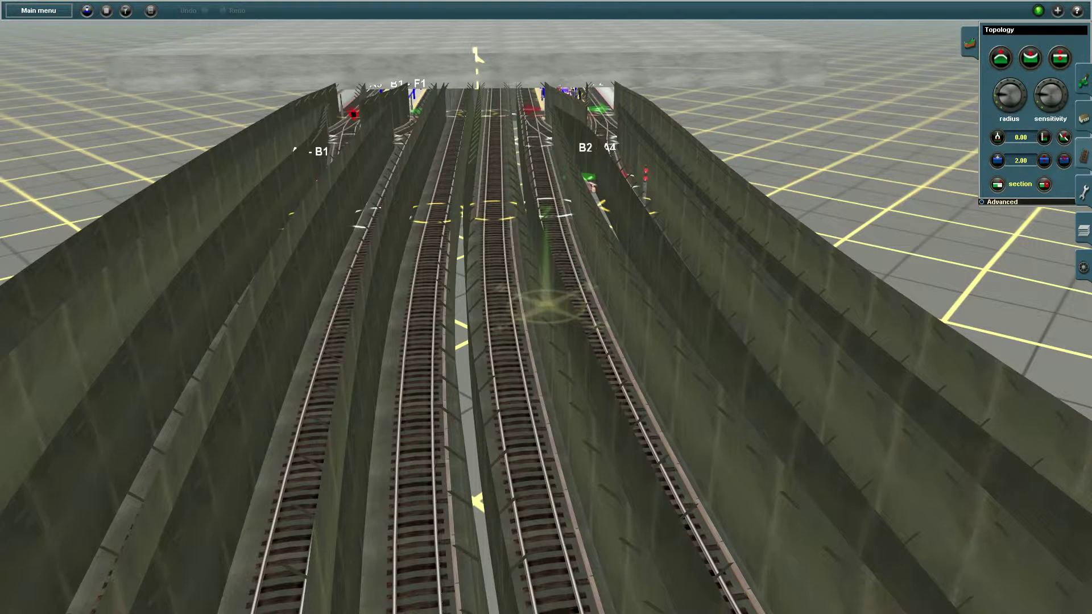
Step: Choose the Trigger trackmark as the track item to place
left_click(1082, 162)
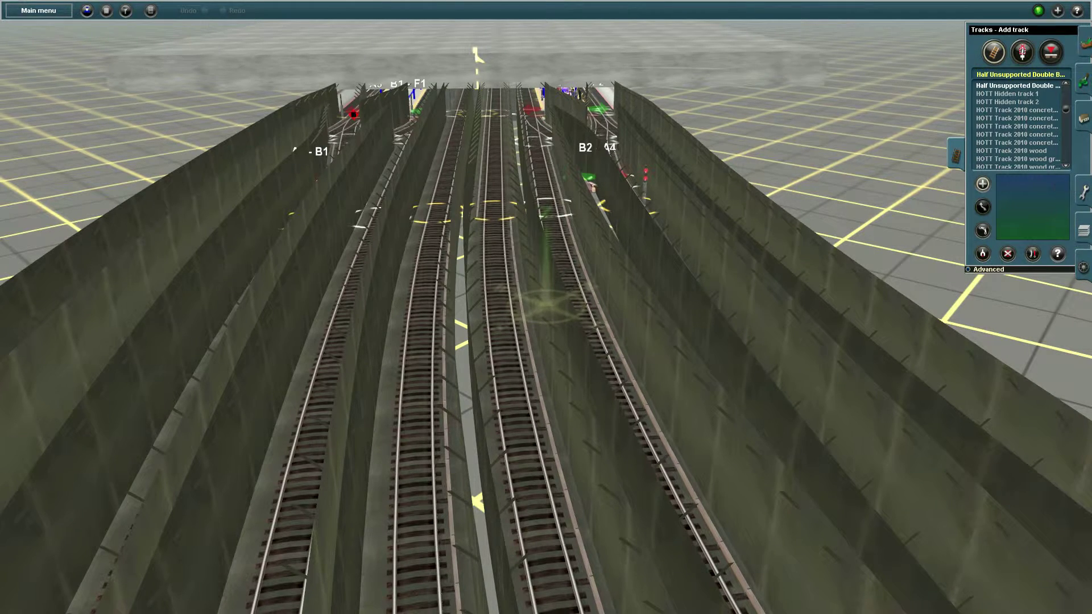
left_click(1022, 51)
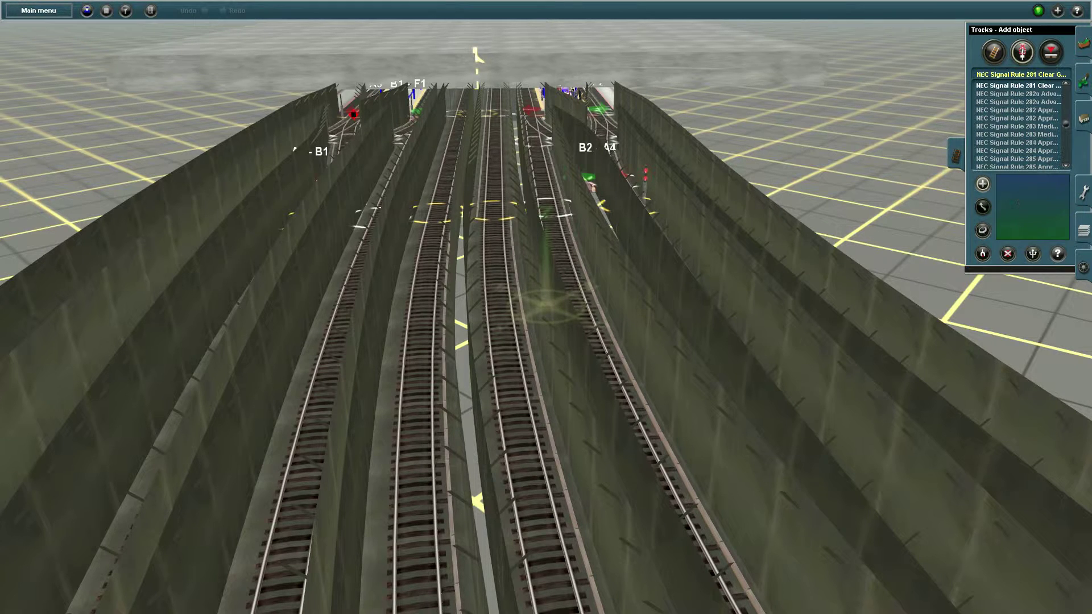
left_click(1050, 52)
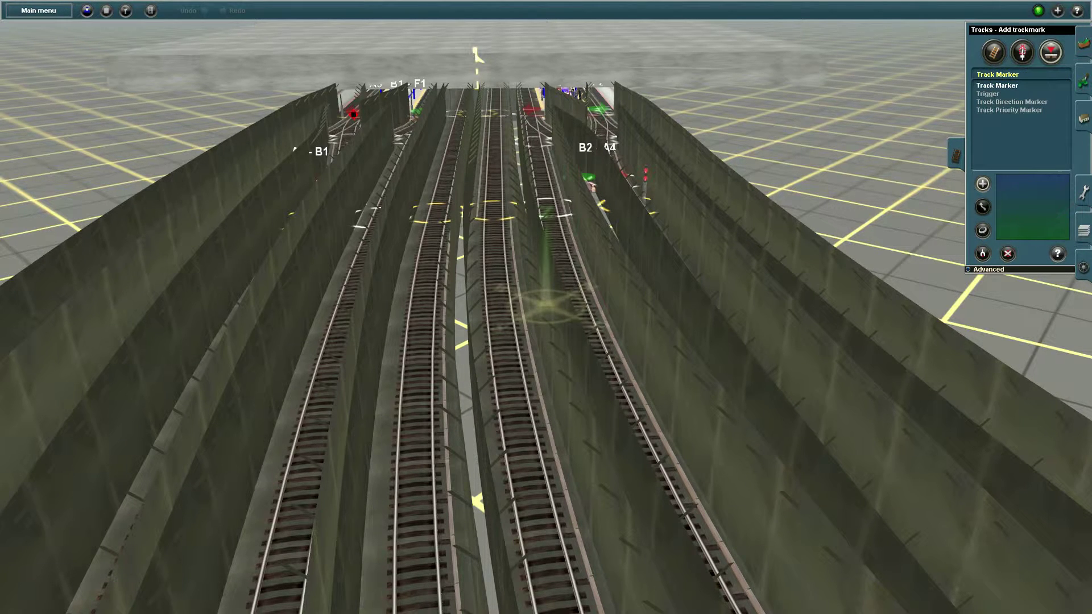
left_click(987, 93)
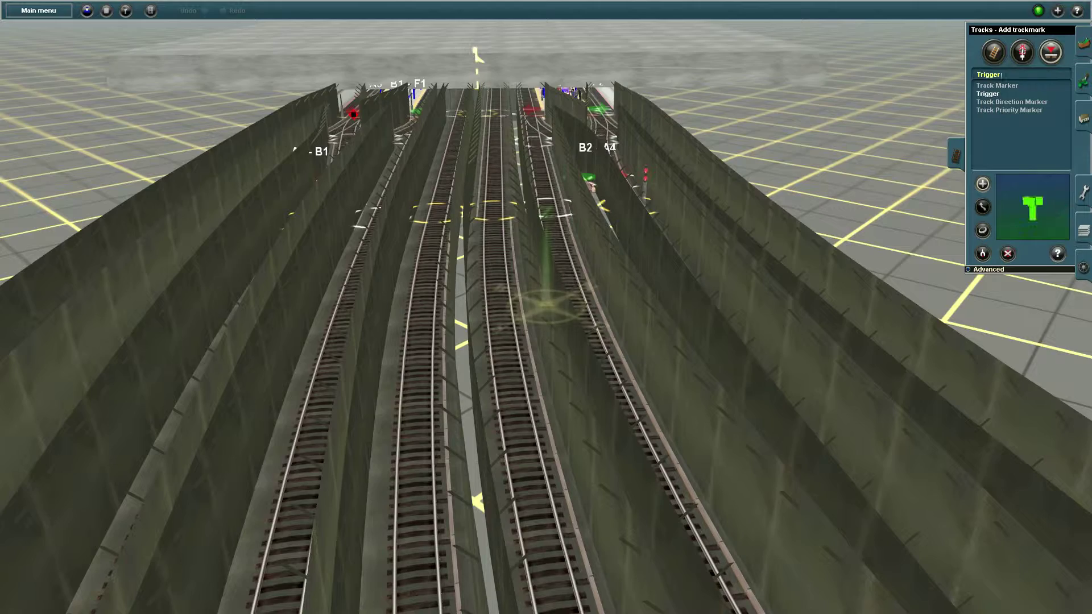
left_click(546, 301)
scroll(546, 307, "up", 5)
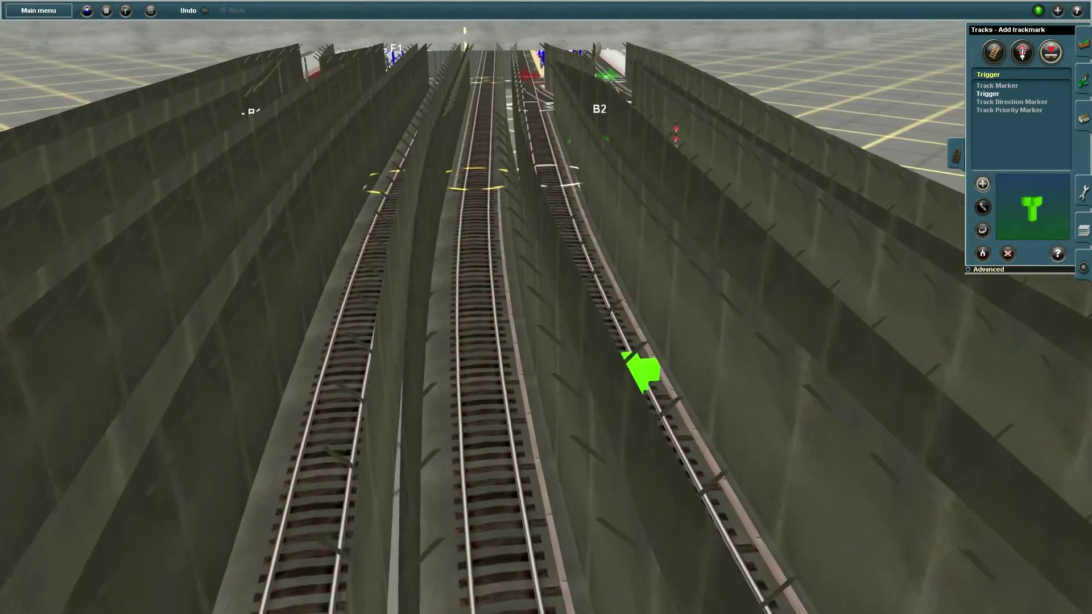
right_click(641, 368)
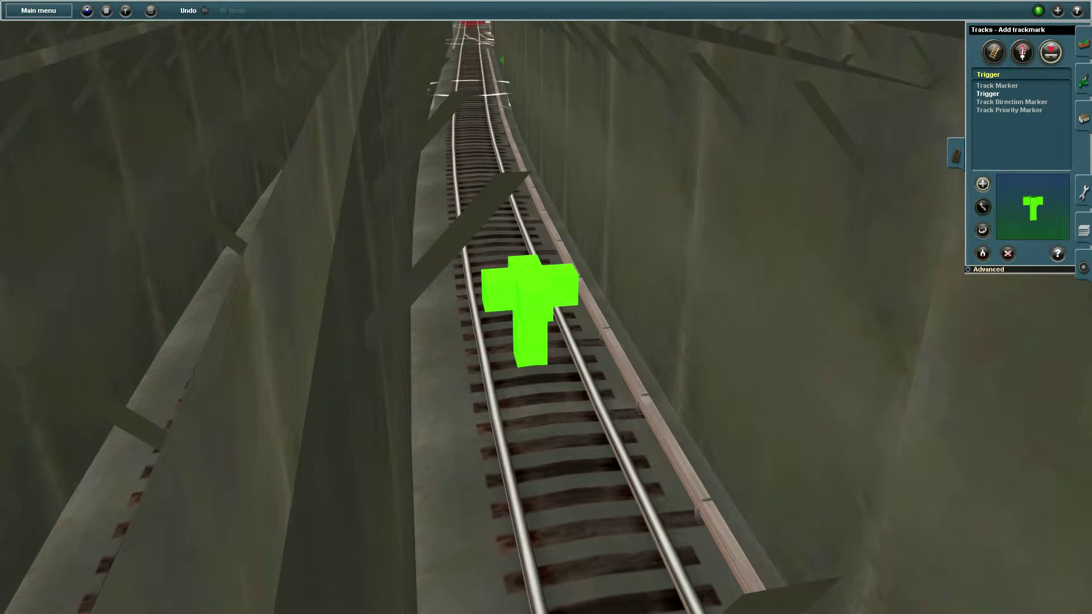
left_click(1057, 254)
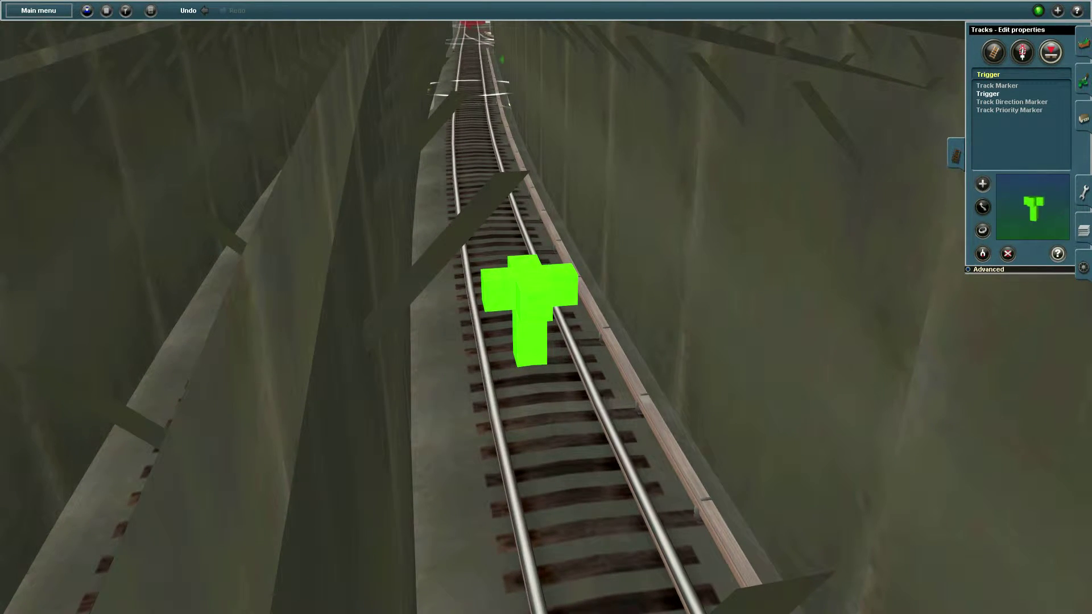
scroll(529, 310, "down", 10)
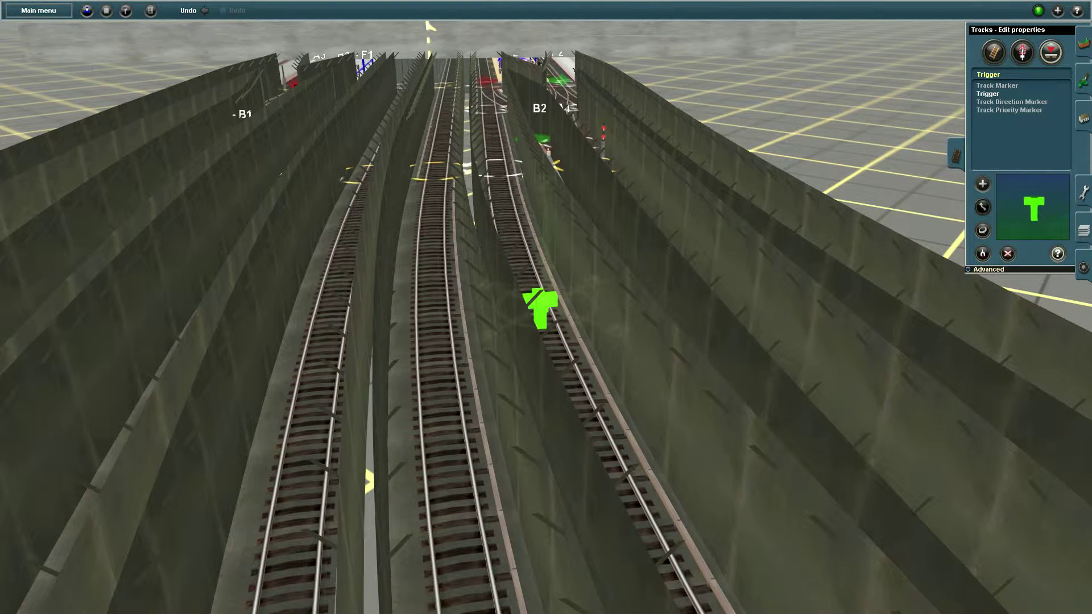
left_click(1007, 253)
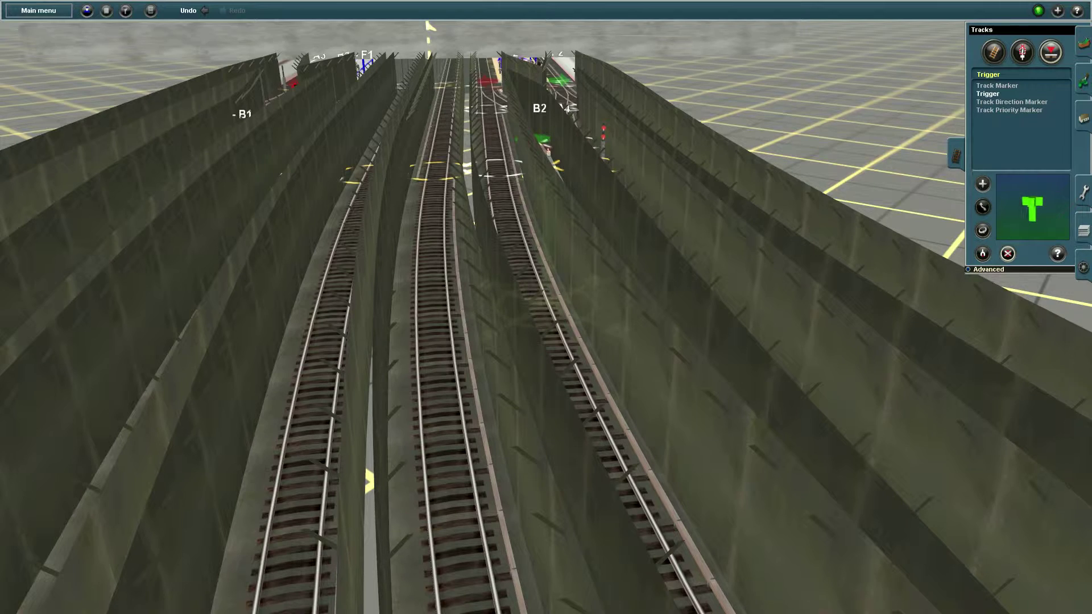
Step: Add one trigger each to the left and middle of the three outer curved tracks outside the station
left_click(982, 184)
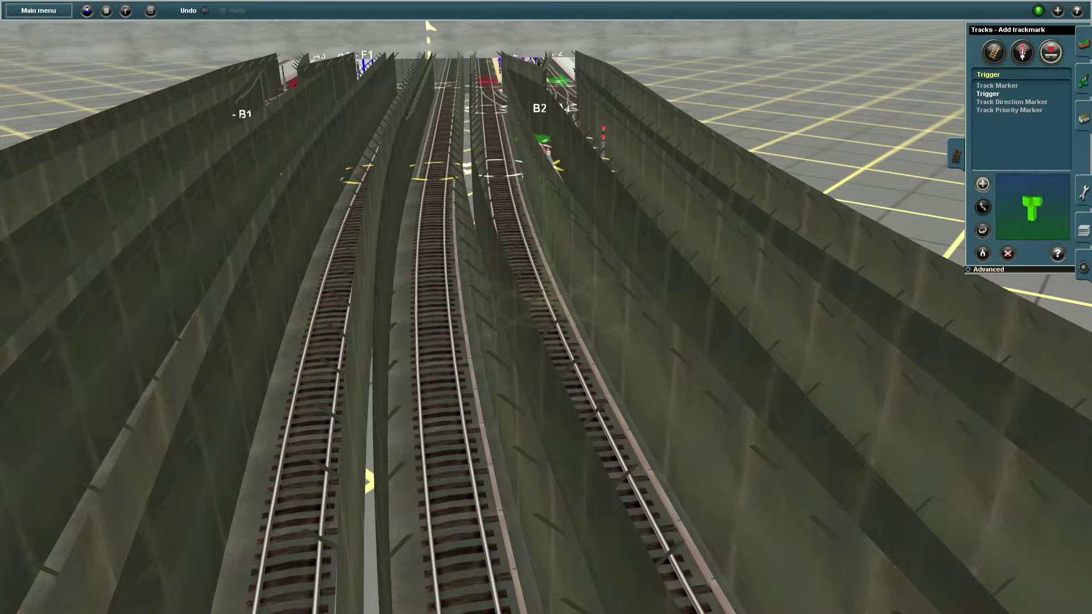
right_click(668, 392)
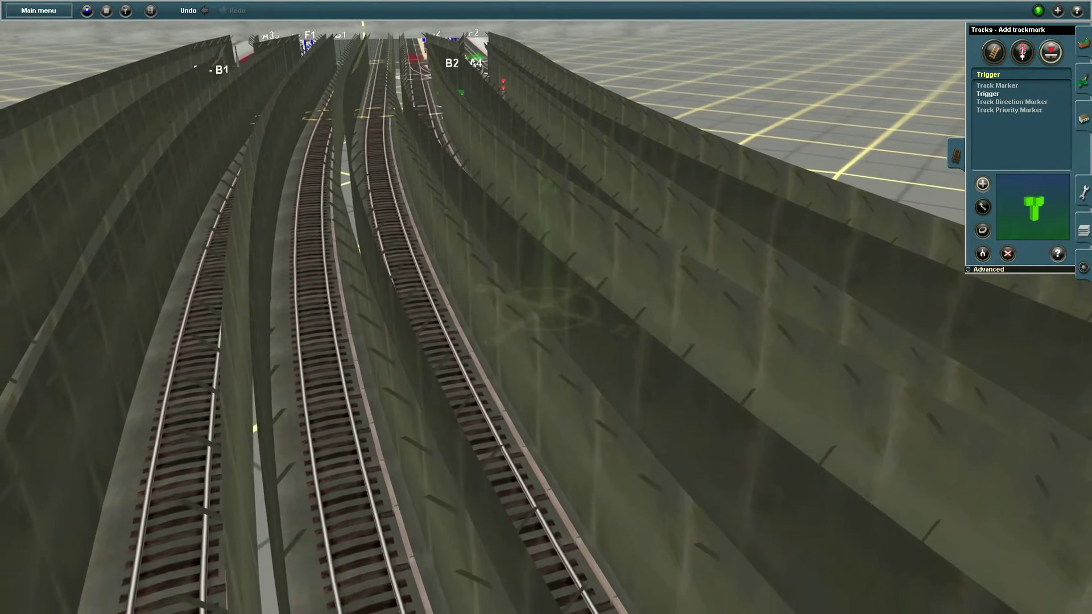
key("Right")
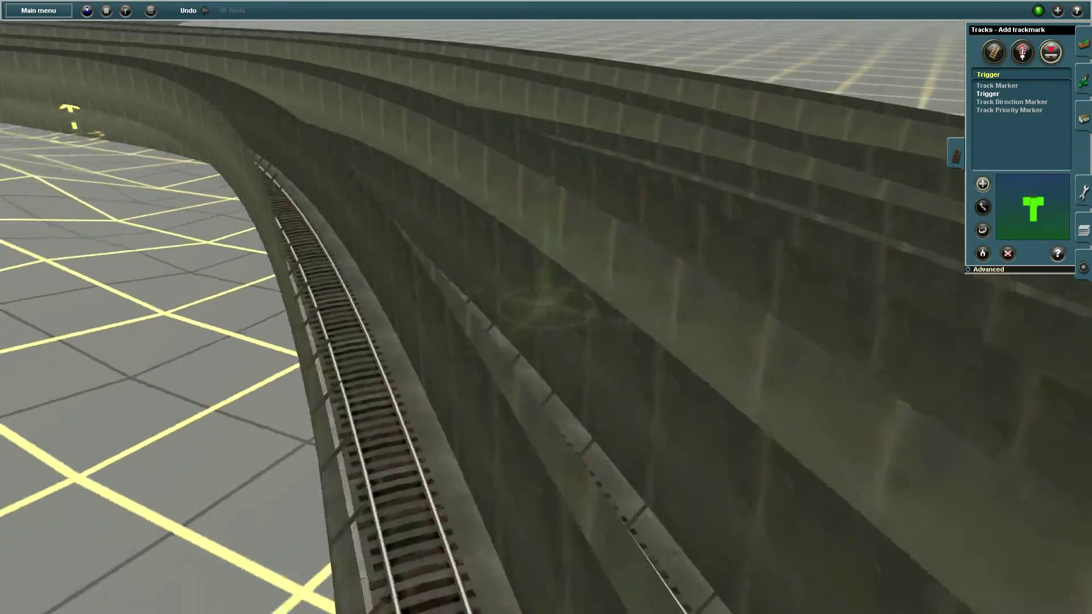
key("Right")
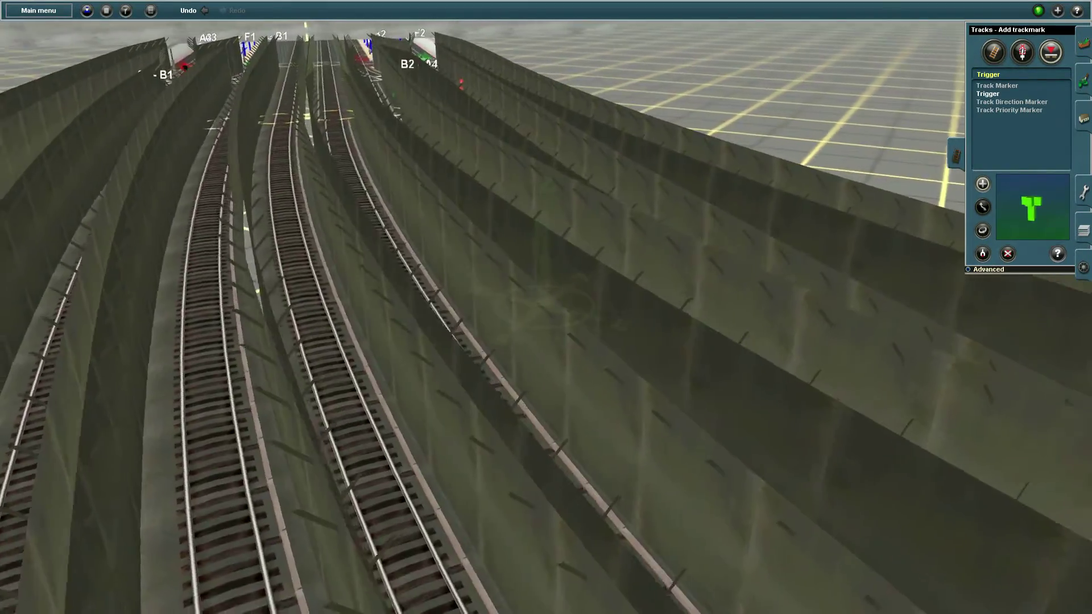
key("Right")
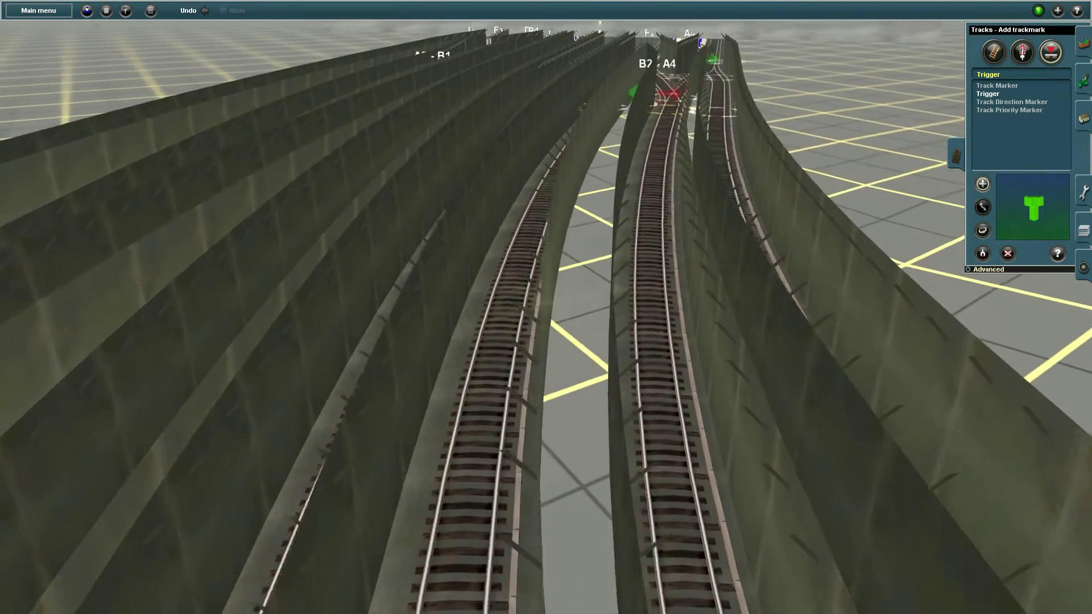
key("Right")
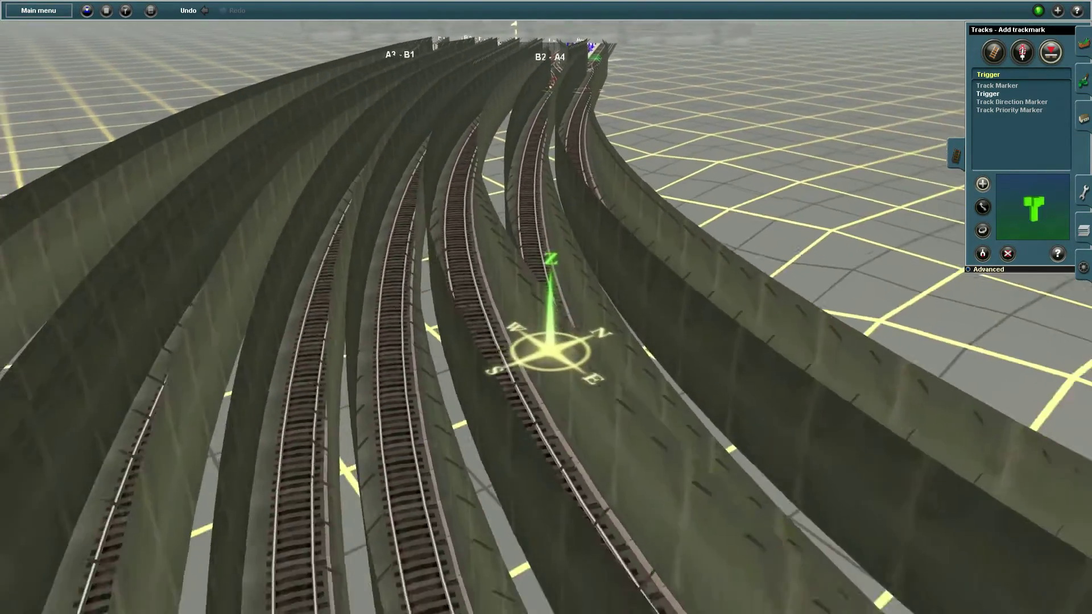
key("Down")
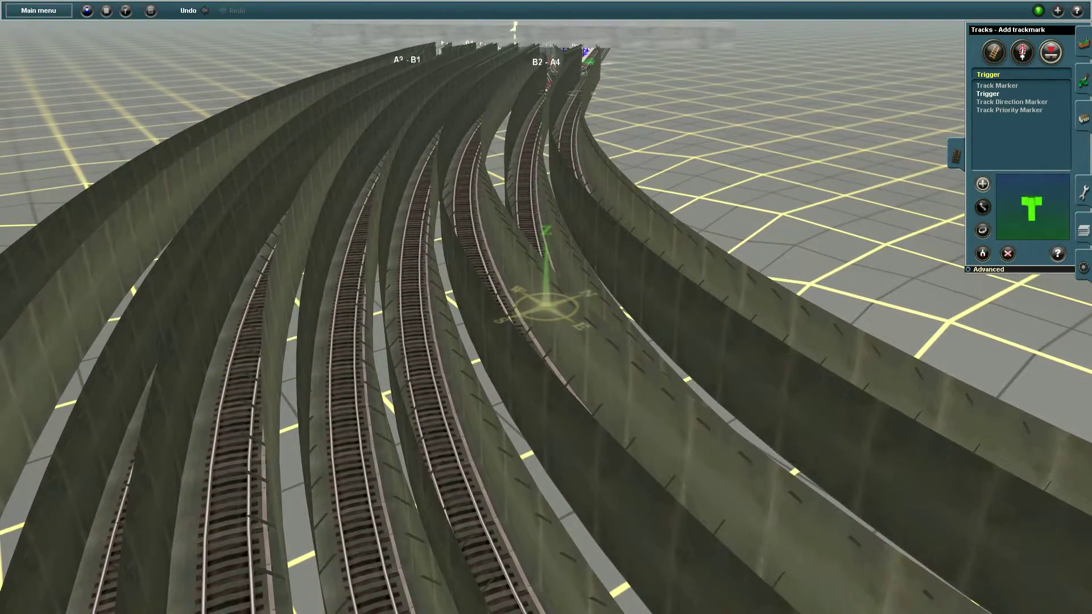
key("Left")
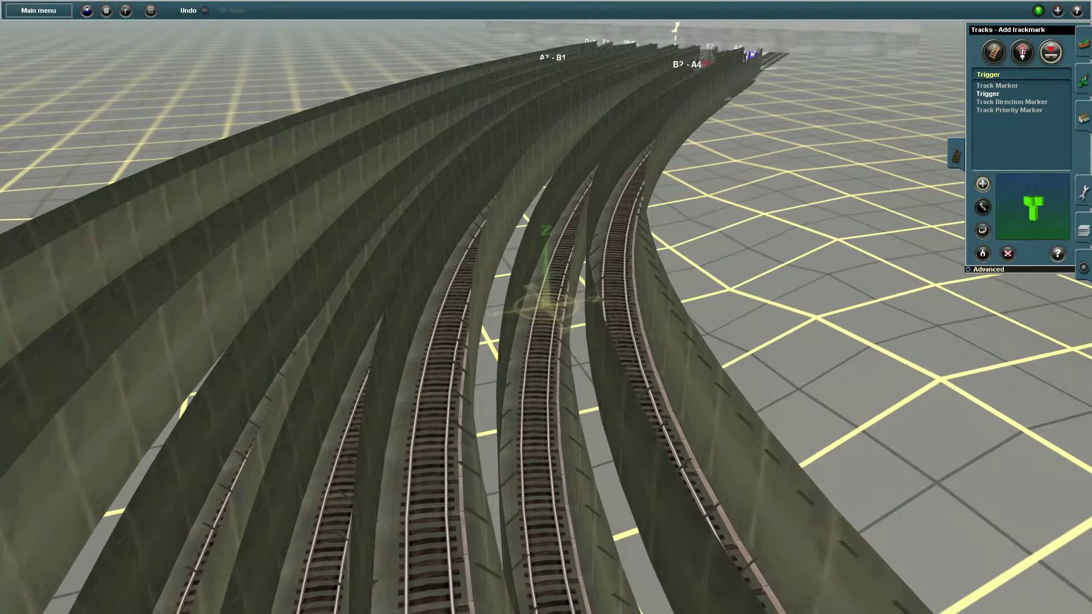
left_click(546, 304)
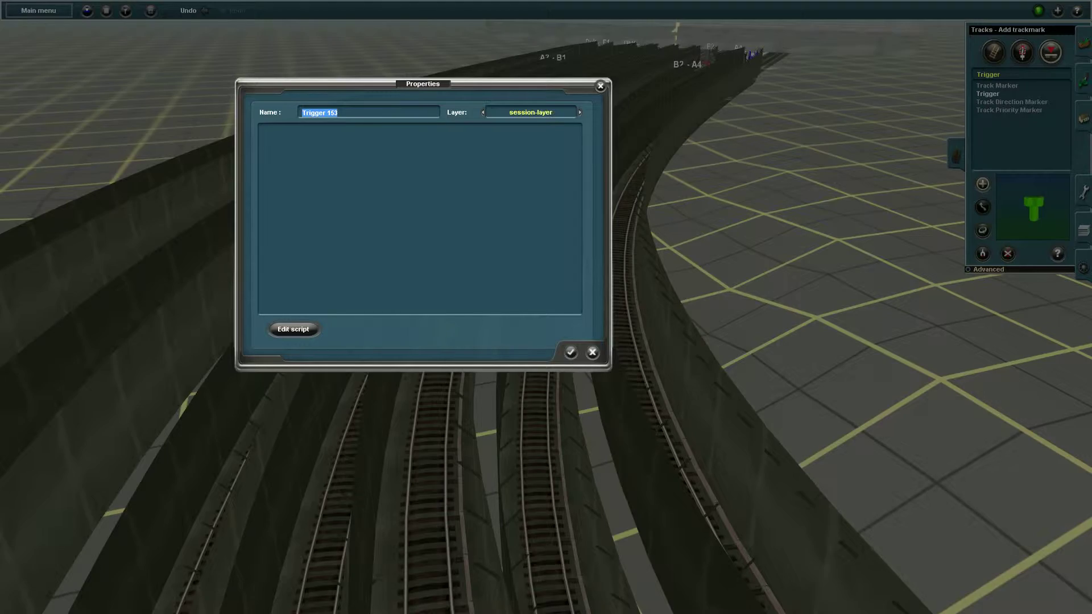
left_click(571, 352)
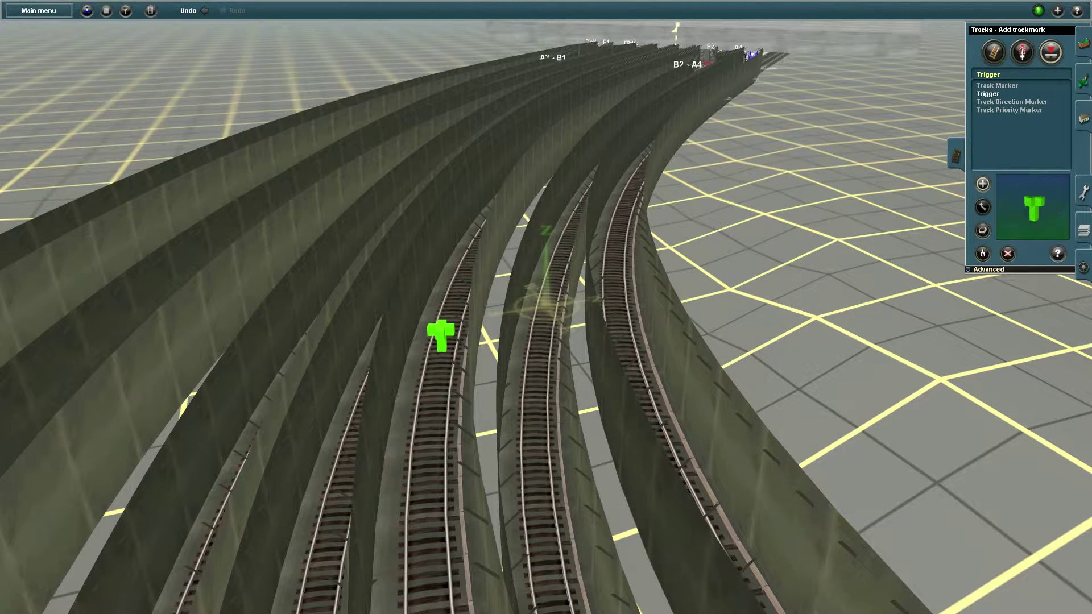
left_click(545, 304)
left_click(571, 352)
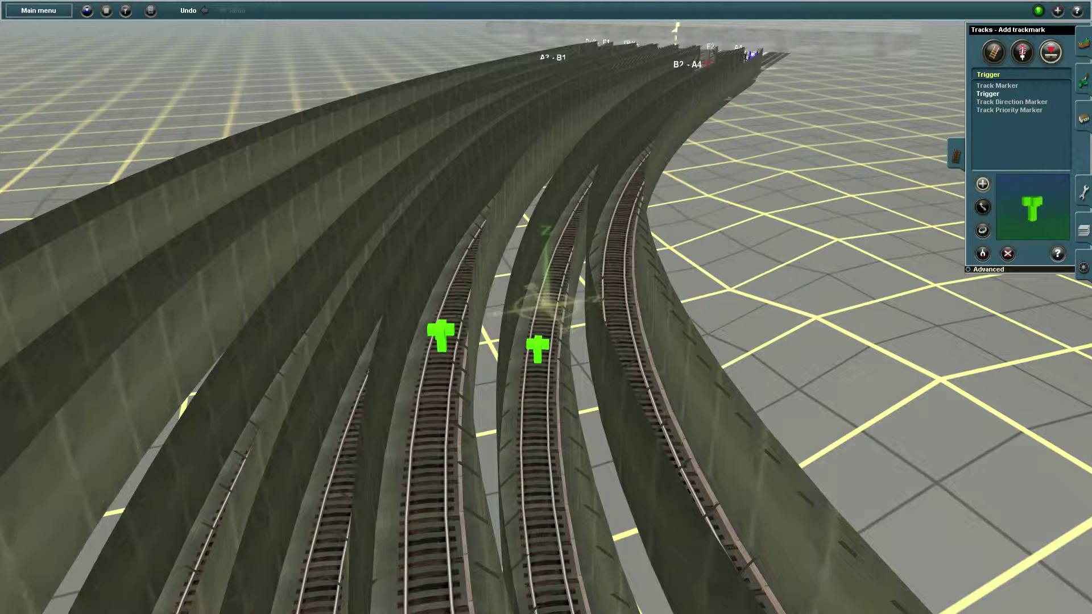
Step: Add a trigger to the outermost curved track, deleting the first one placed there and placing it again
left_click(614, 287)
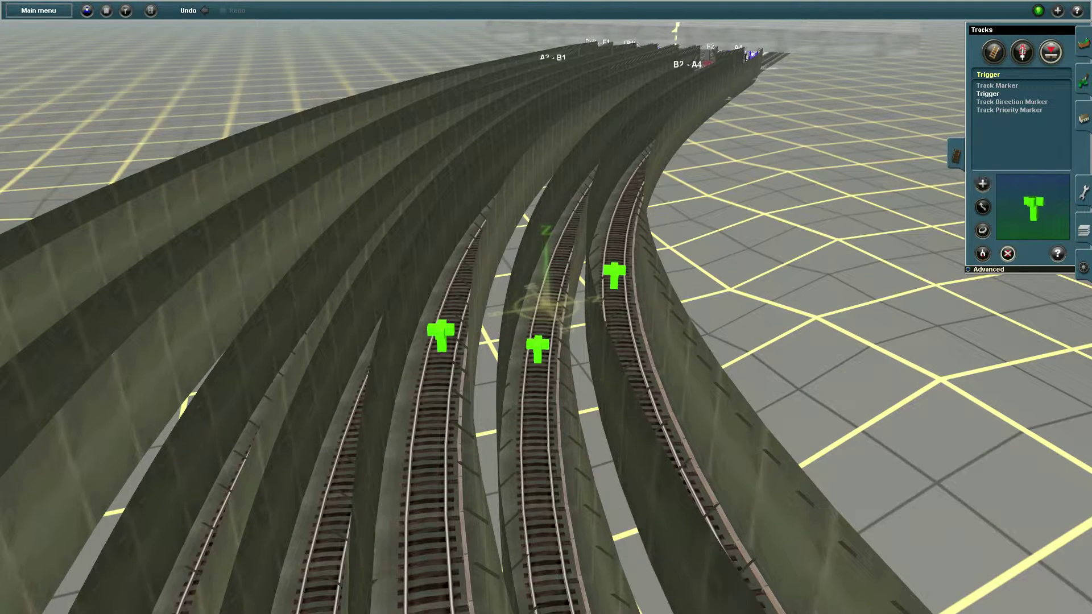
left_click(614, 276)
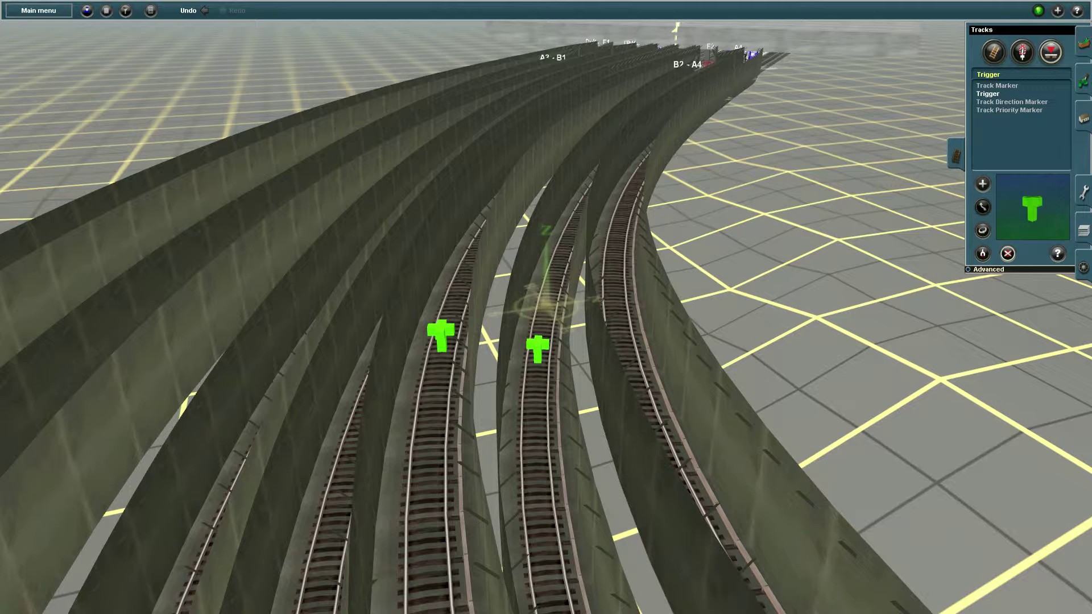
left_click(982, 183)
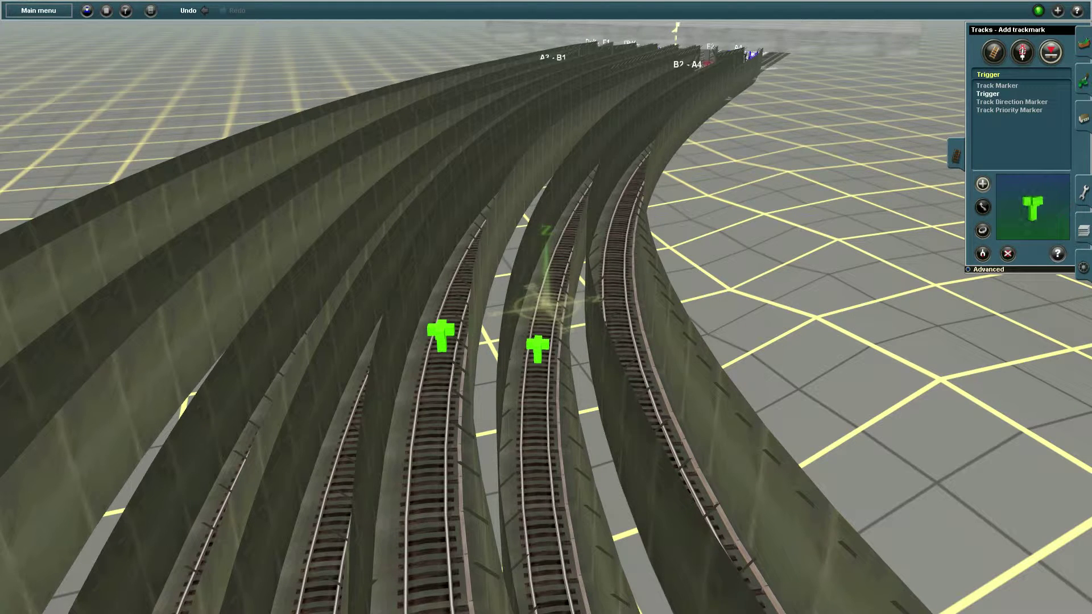
left_click(615, 275)
key("Return")
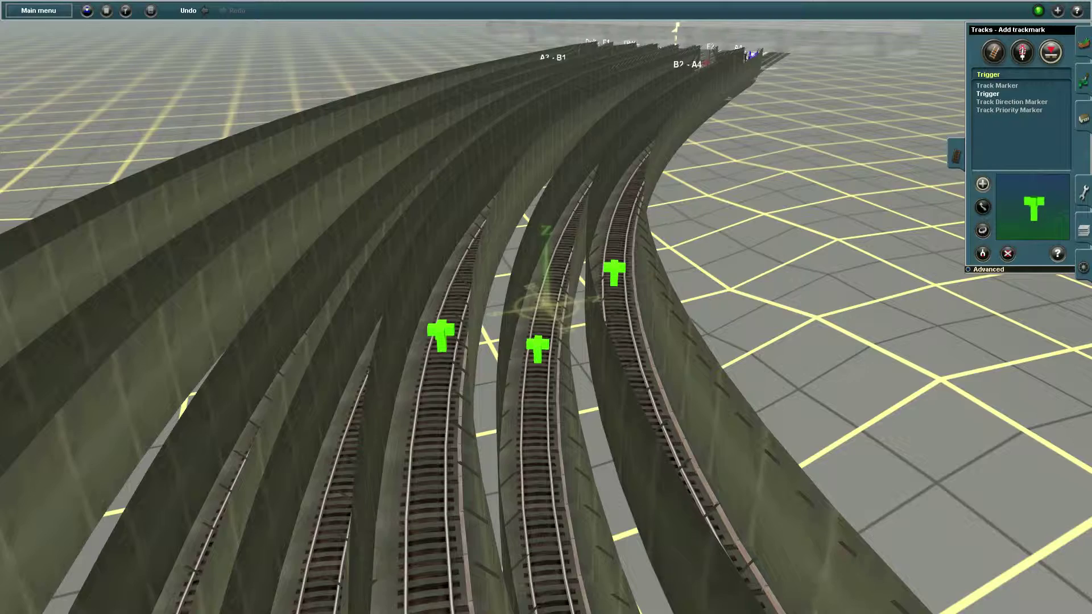
Step: Rename the trigger on the left of the three tracks with the station code DEKAVE
scroll(546, 307, "up", 2)
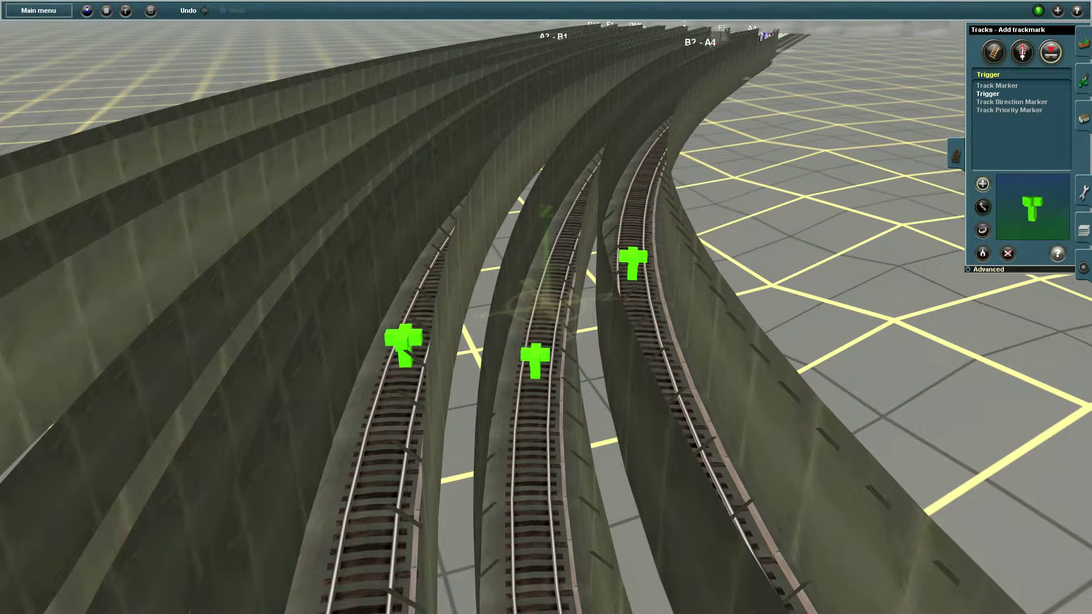
left_click(1056, 254)
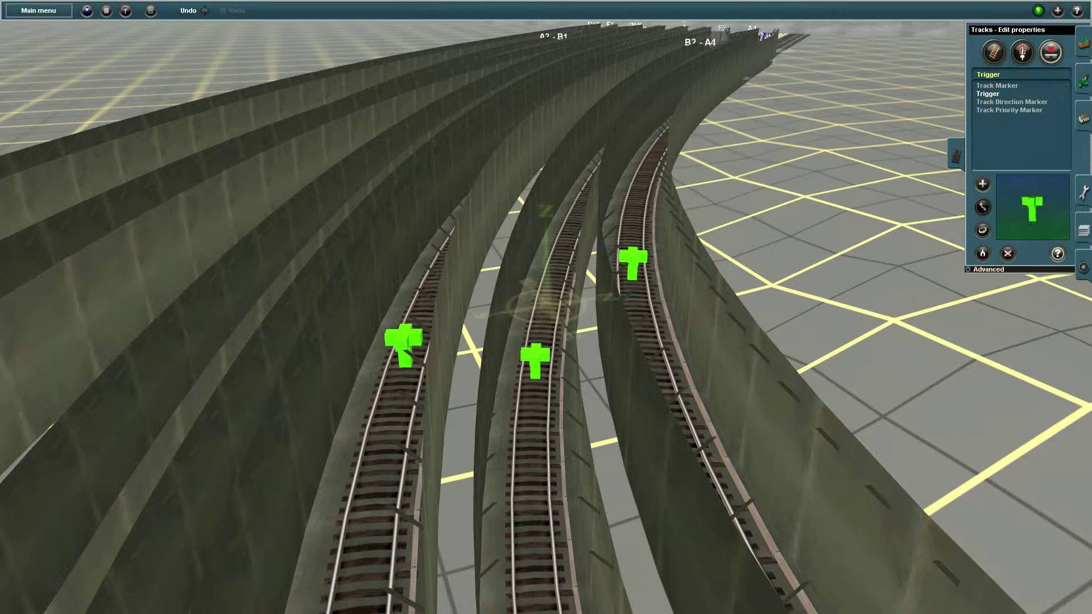
left_click(404, 351)
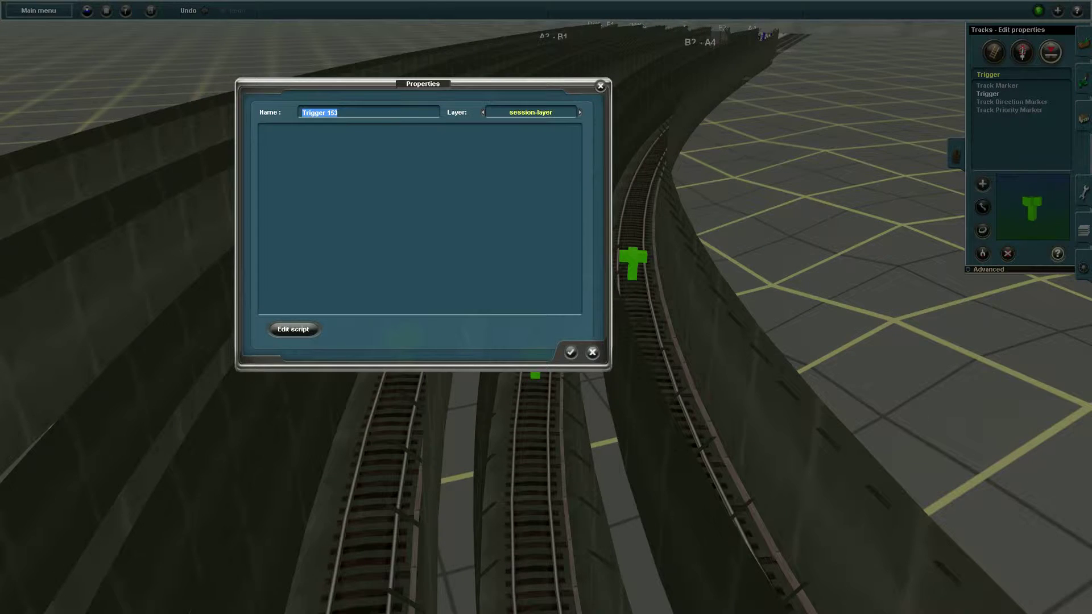
type("D")
key("BackSpace")
type("EKAVE1")
left_click(571, 352)
Step: Rename the next two triggers in the row as DEKAVE2 and DEKAVE3
left_click(405, 344)
type("DEKAVE2")
left_click(571, 352)
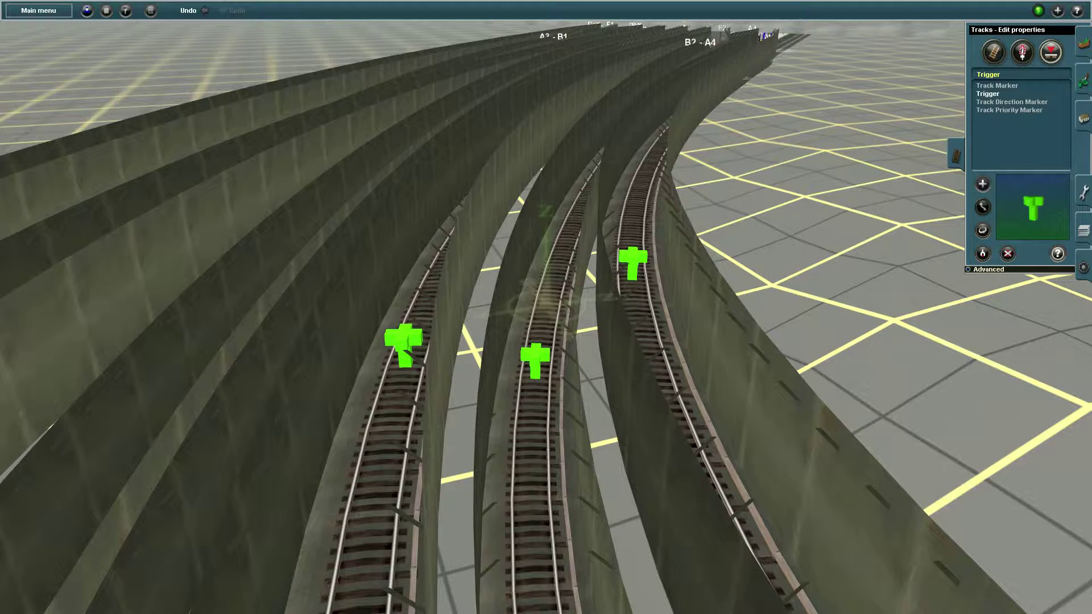
left_click(544, 303)
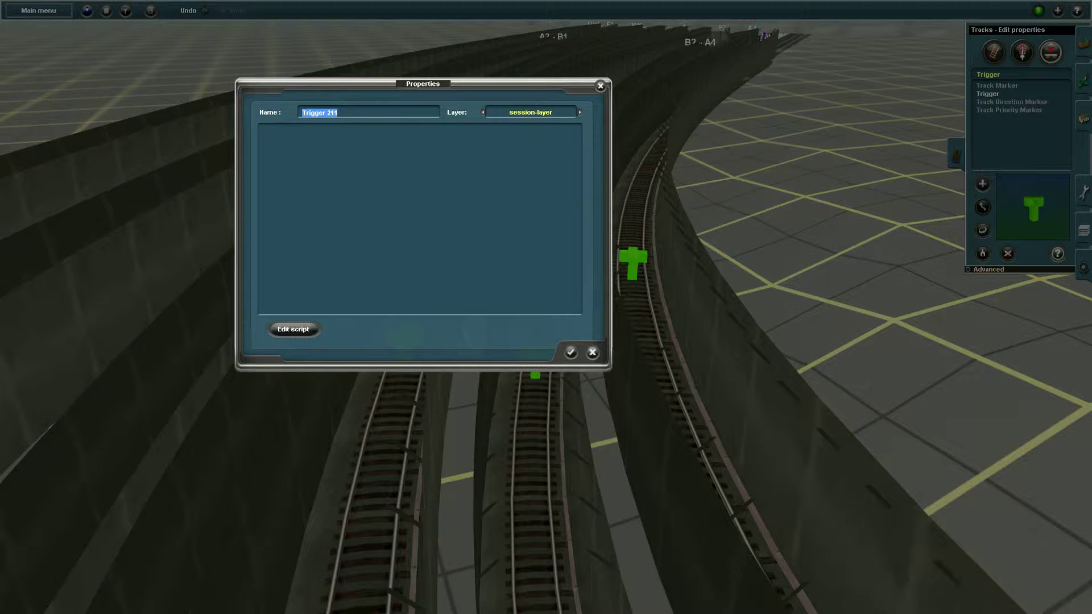
type("DEKAVE3")
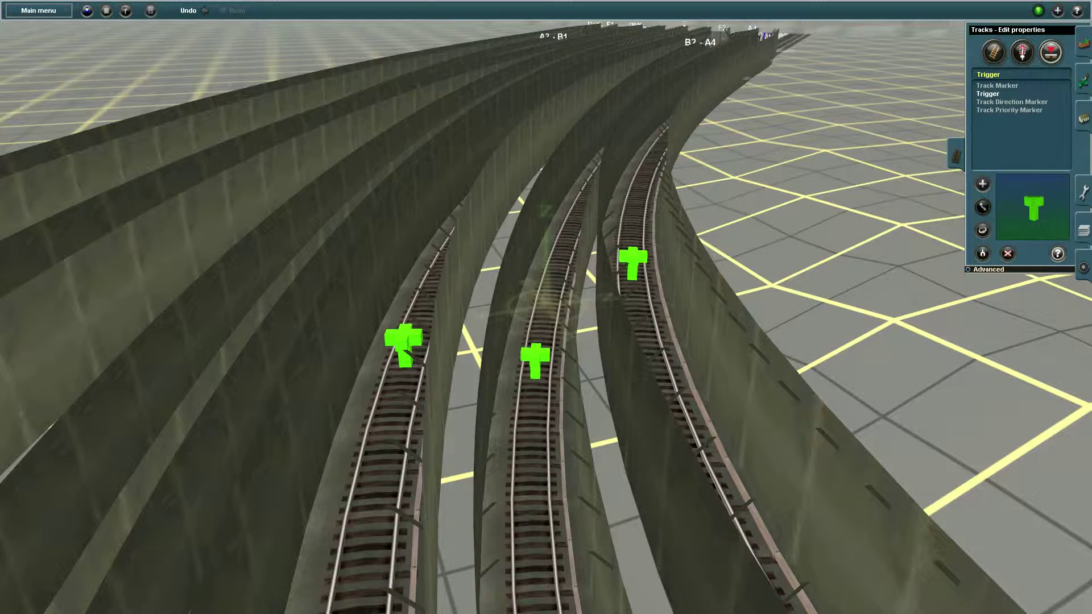
left_click(570, 352)
Step: Add one trigger each to the lower curved track and the raised straight track beside it on the other station approach
key("a")
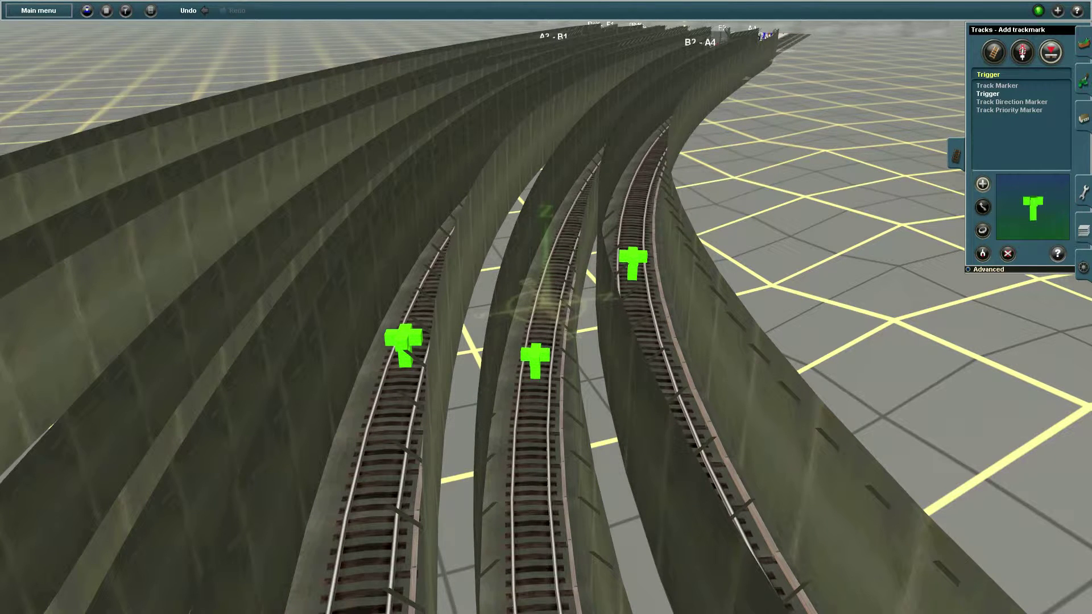
key("Up")
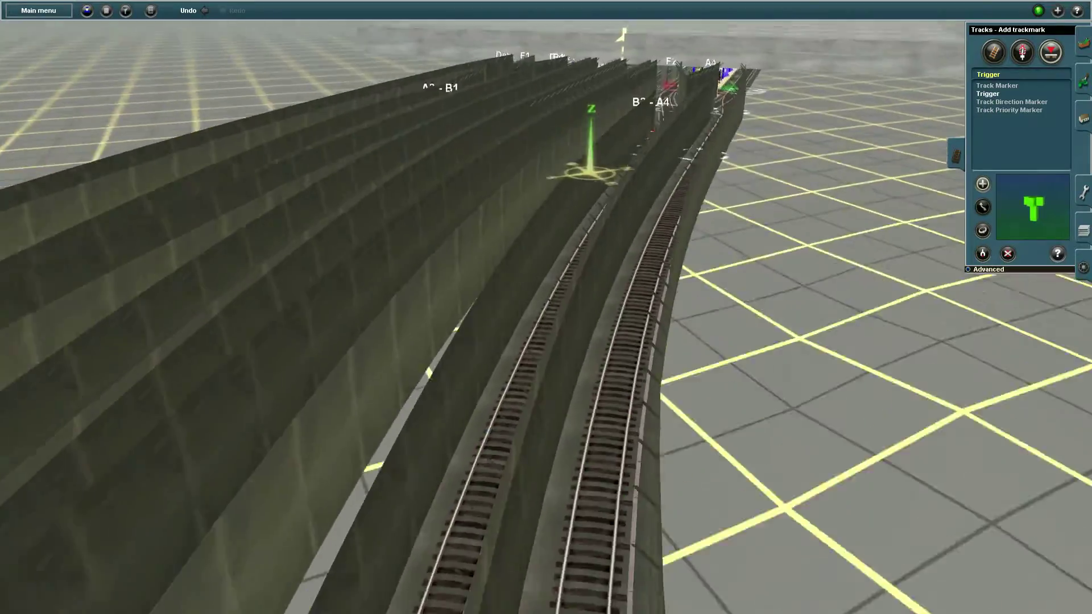
key("Left")
key("Left")
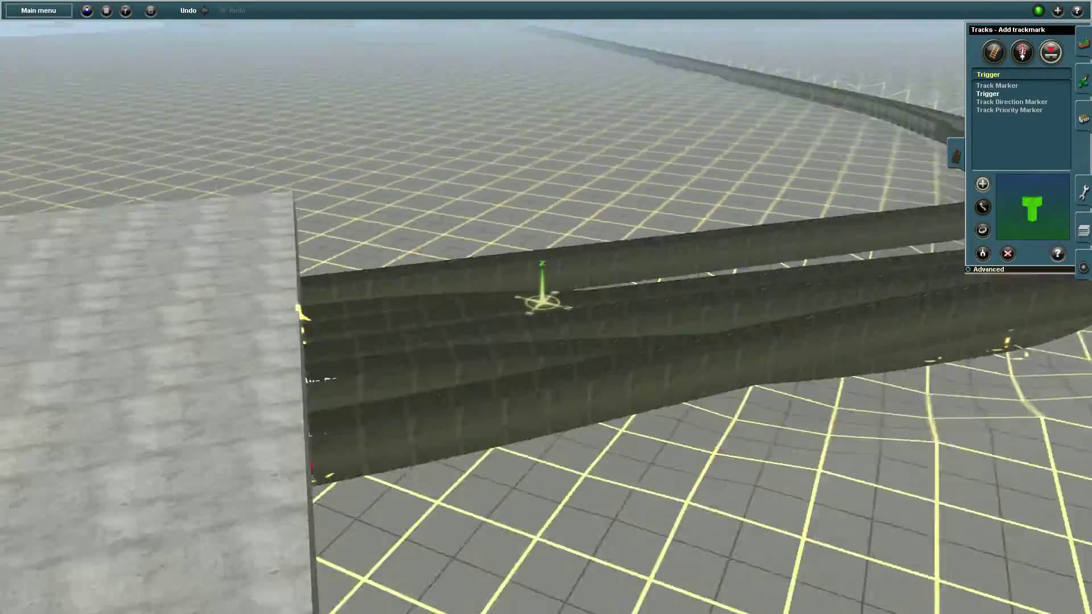
key("Down")
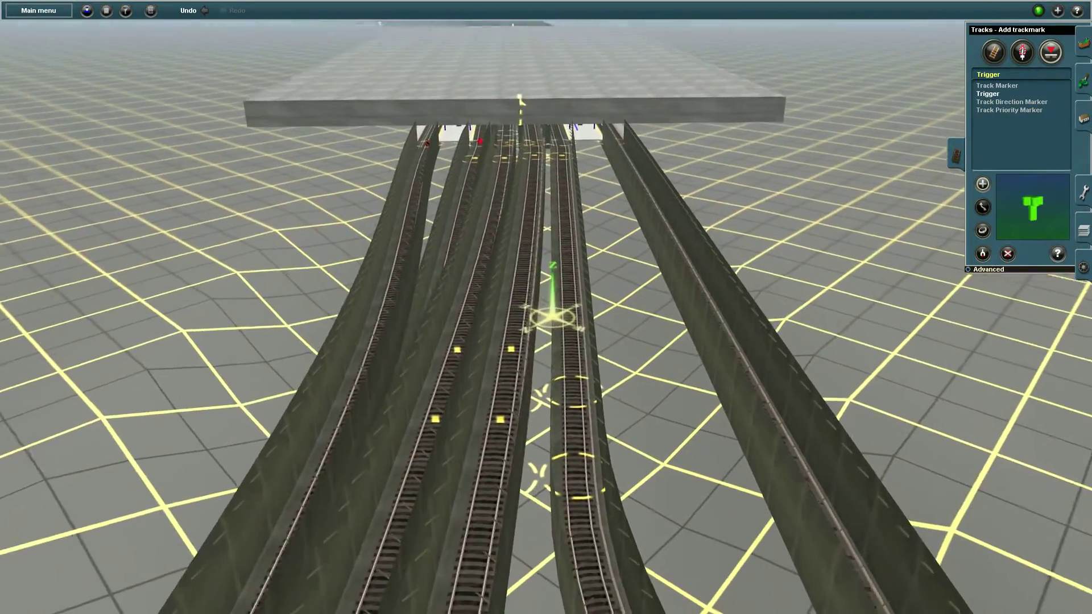
key("Down")
key("Left")
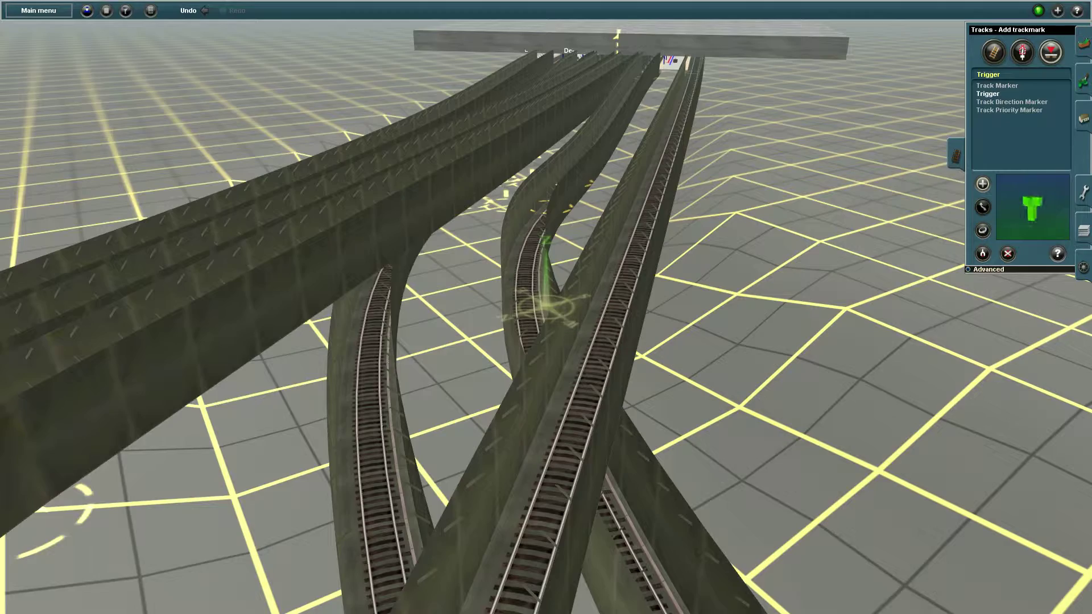
scroll(546, 307, "up", 4)
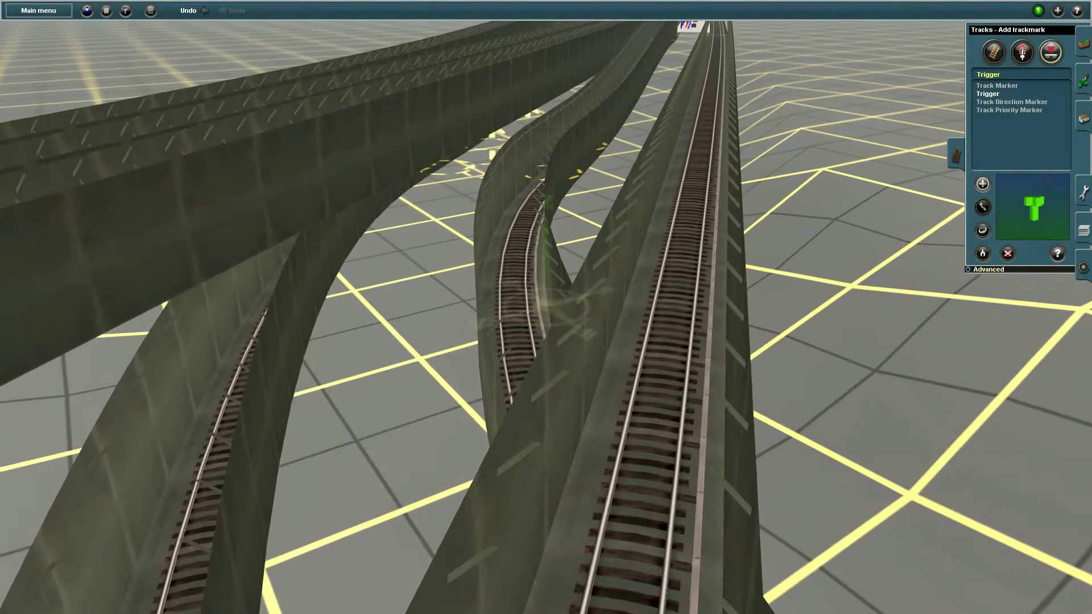
scroll(546, 307, "up", 2)
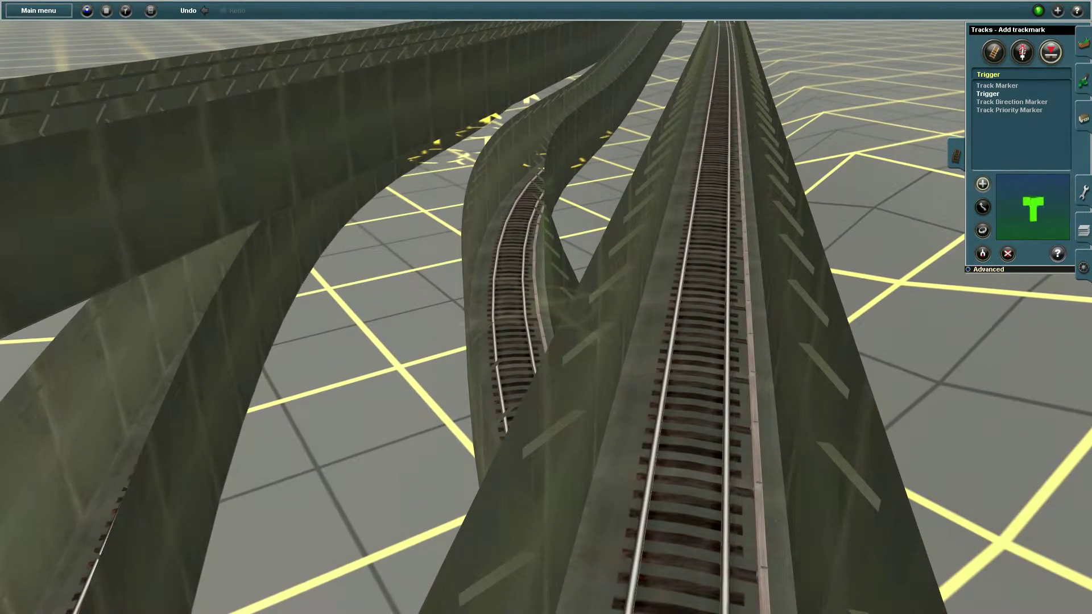
left_click(510, 323)
left_click(572, 352)
left_click(713, 193)
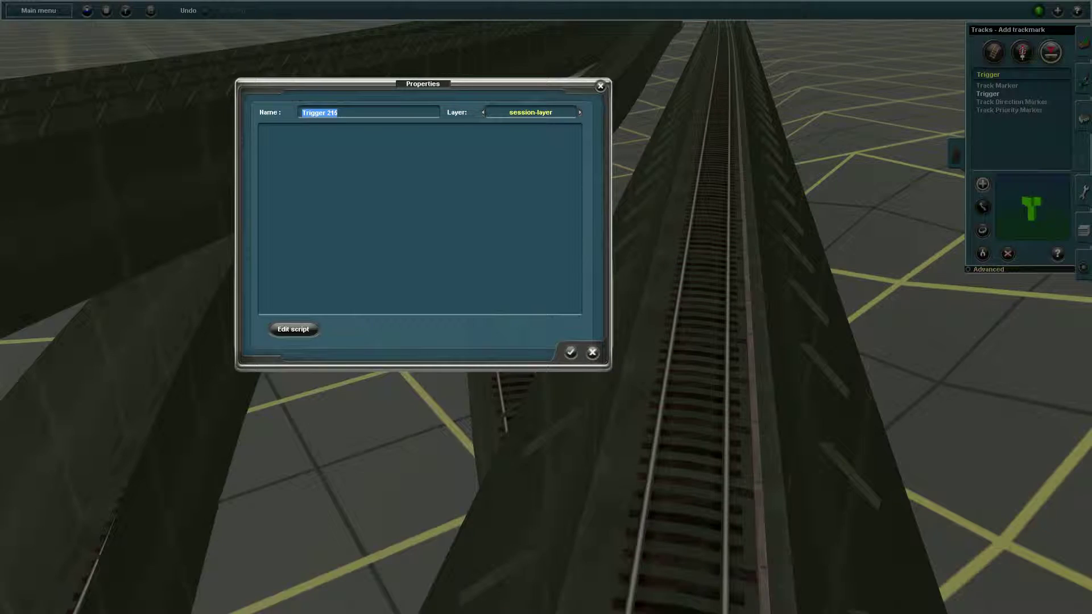
left_click(569, 351)
Step: Rename the trigger on the lower curved track as DEKAVE4 and the one on the straight track as DEKAVE5
left_click(1058, 254)
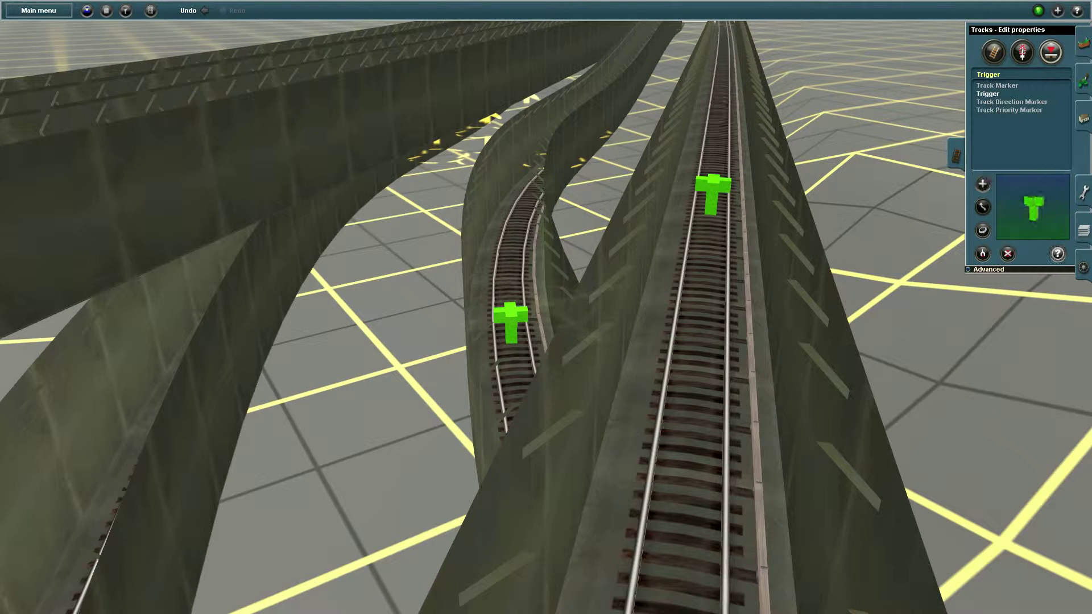
left_click(510, 323)
type("DEKAVE")
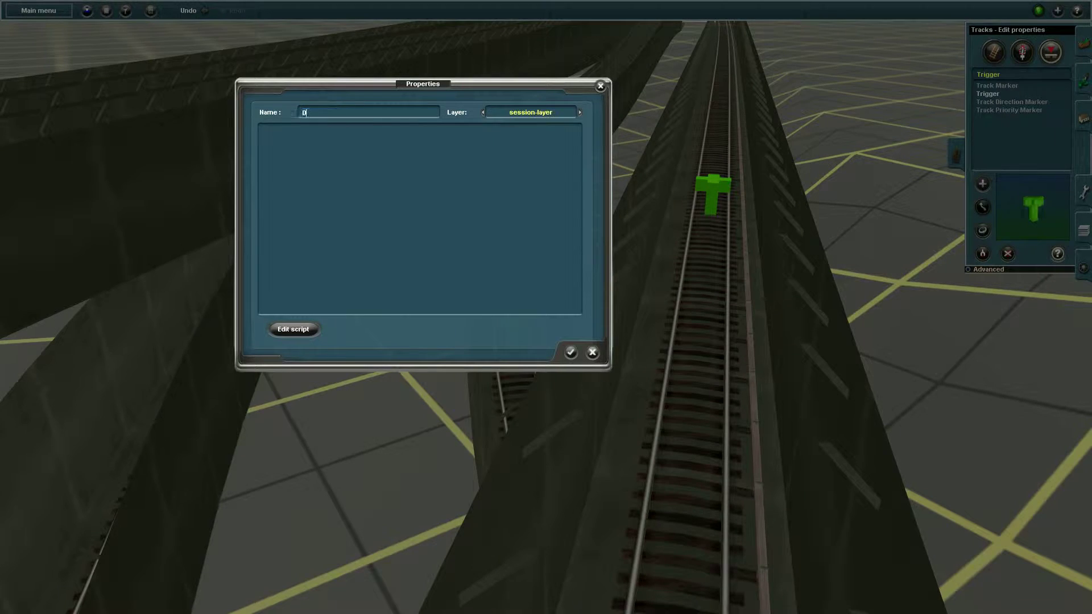
type("2")
key("Return")
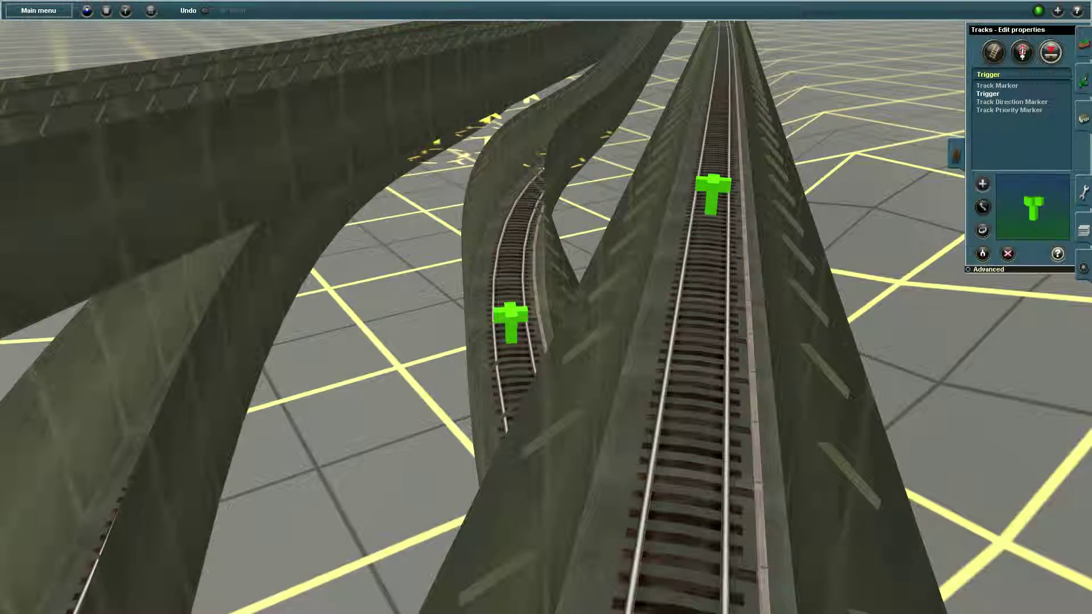
left_click(713, 193)
type("DEKAVE1")
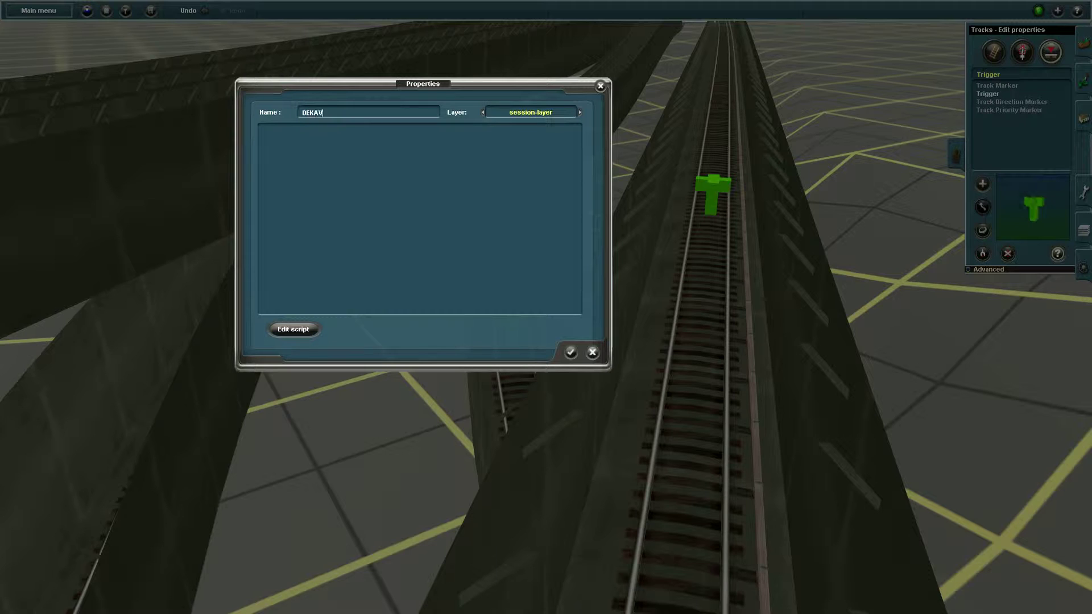
key("Return")
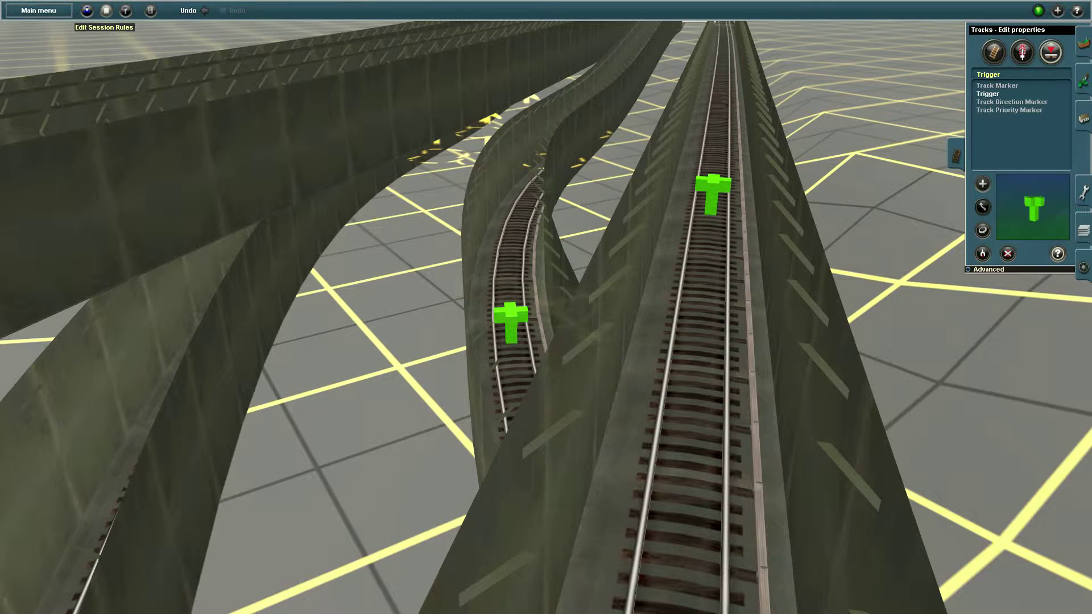
Step: Add a Trigger Check rule to the NYCTA DeKalb Ave. Station session's rules
left_click(106, 11)
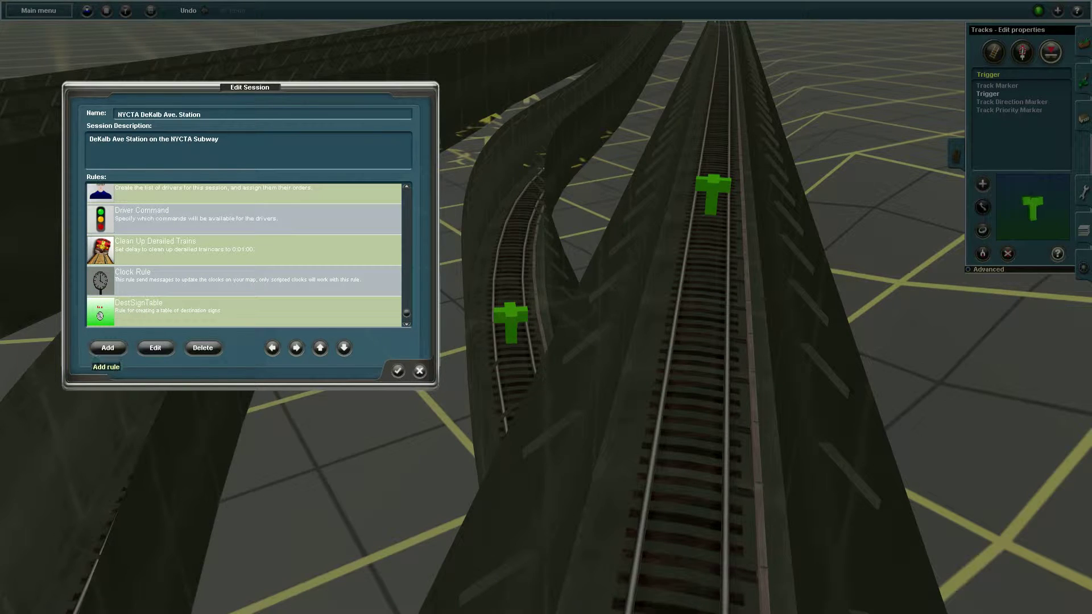
left_click(108, 347)
scroll(142, 233, "down", 7)
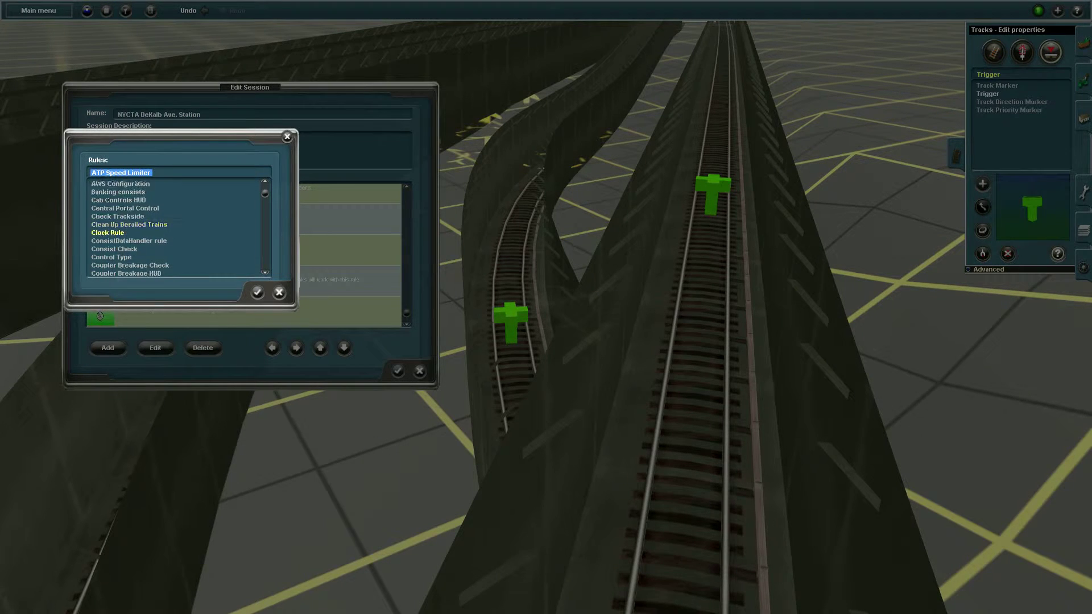
scroll(142, 232, "down", 15)
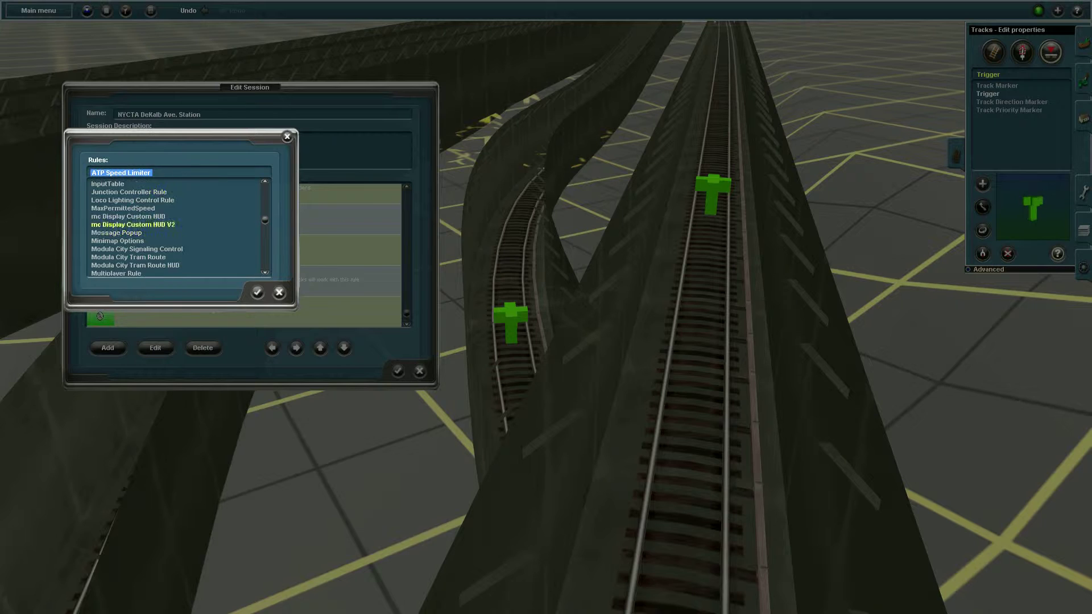
scroll(122, 248, "down", 6)
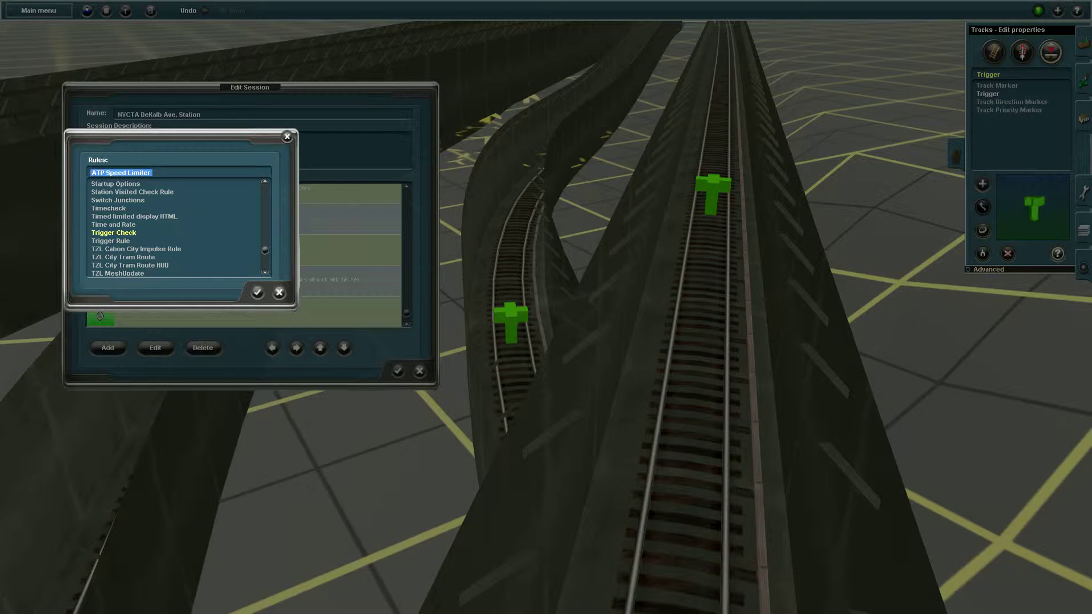
left_click(113, 232)
left_click(257, 292)
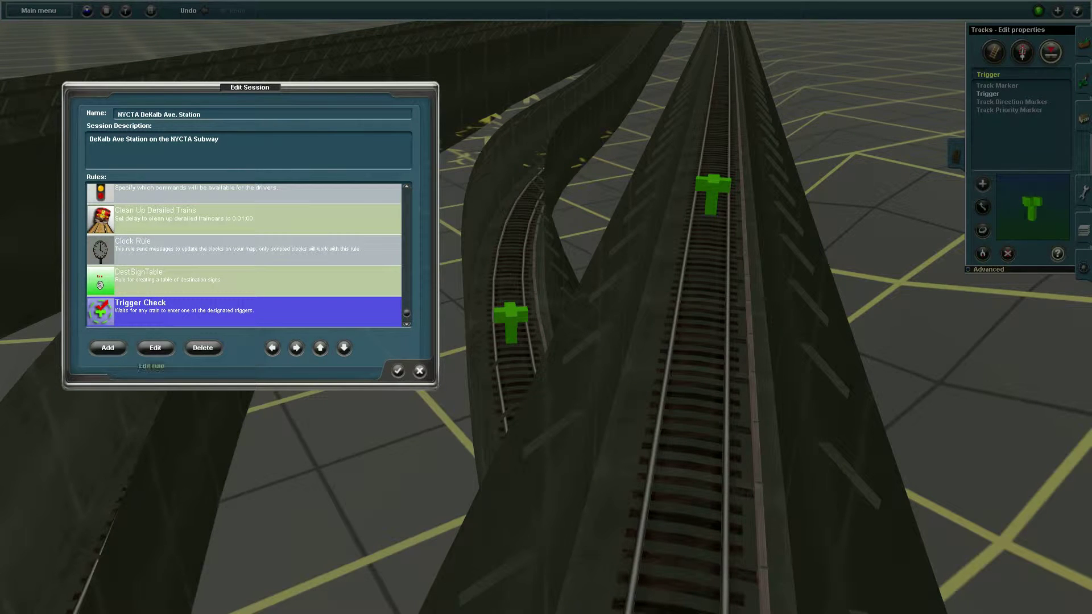
Step: Set the Trigger Check rule to activate only when the train's entering vehicle is heading forward into the trigger
left_click(155, 348)
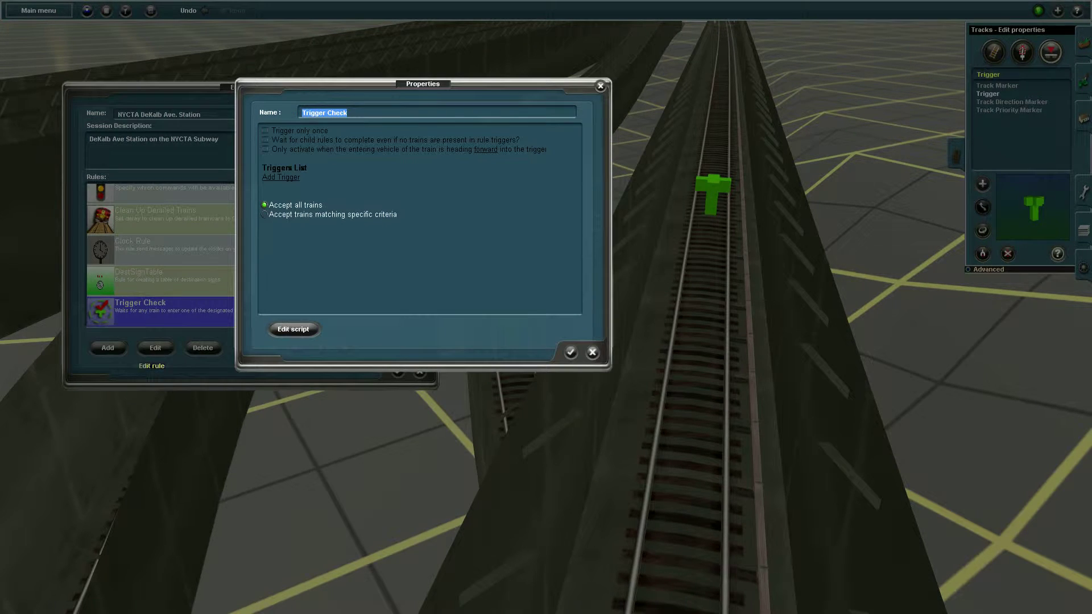
key("Escape")
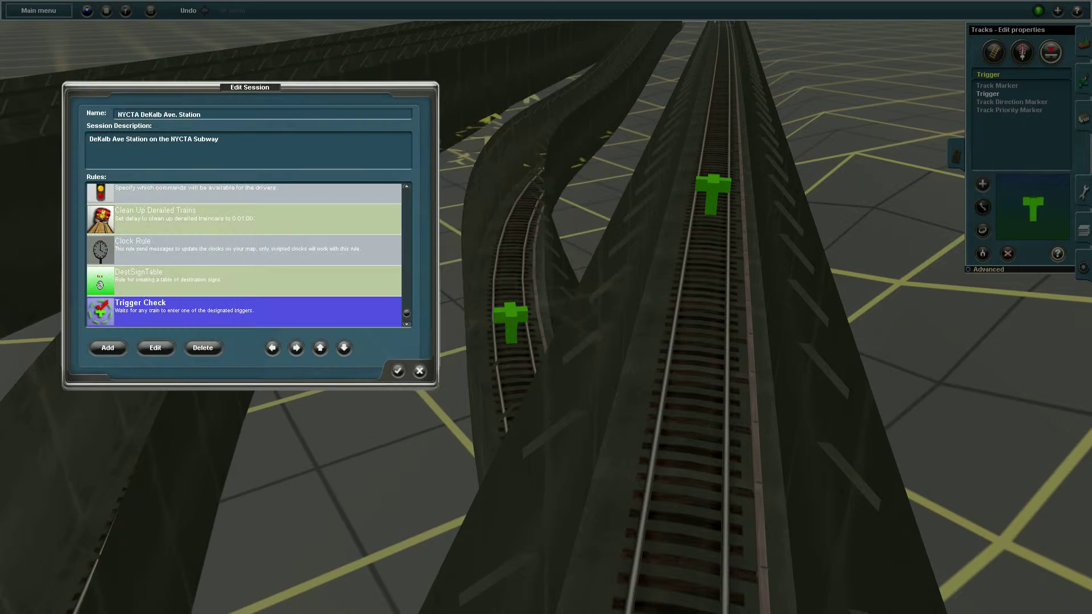
left_click(155, 348)
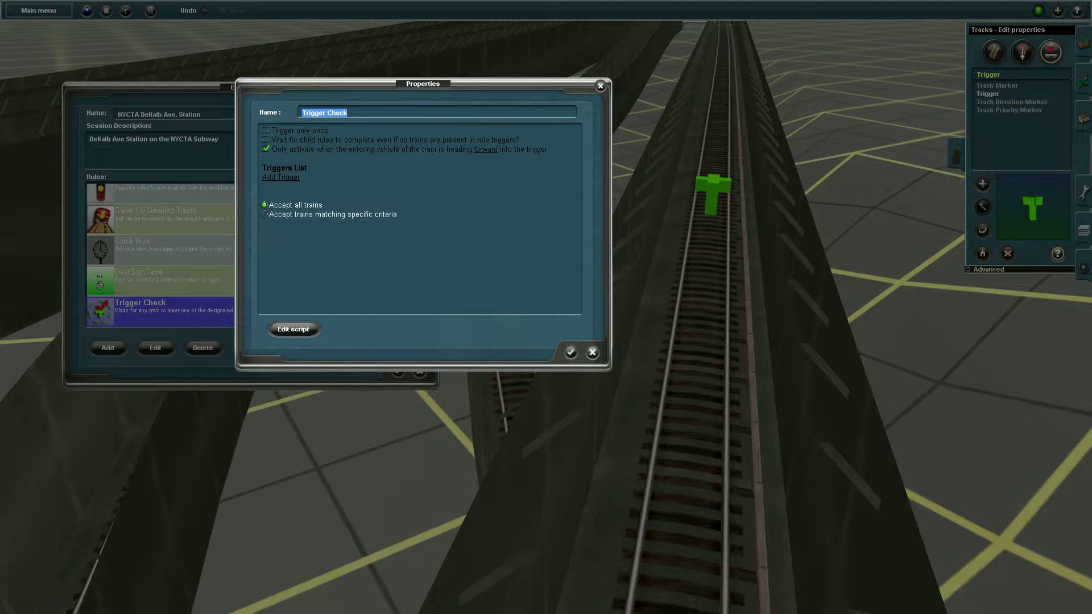
Step: Add DEKAVE1, DEKAVE2, DEKAVE3, DEKAVE4 and DEKAVE5 to the Trigger Check rule's Triggers List
left_click(280, 177)
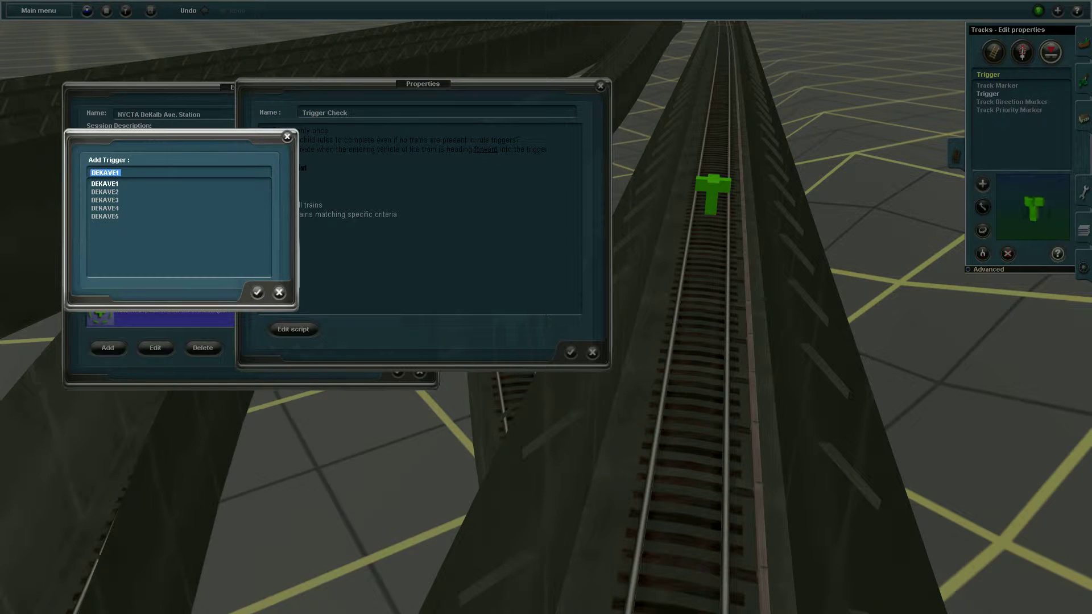
left_click(258, 292)
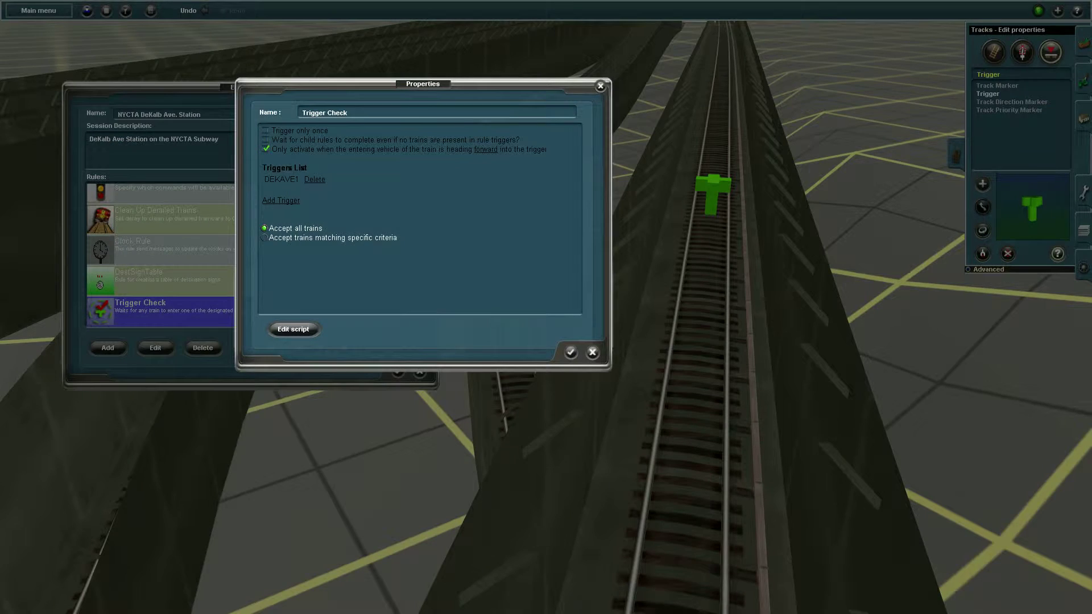
left_click(280, 200)
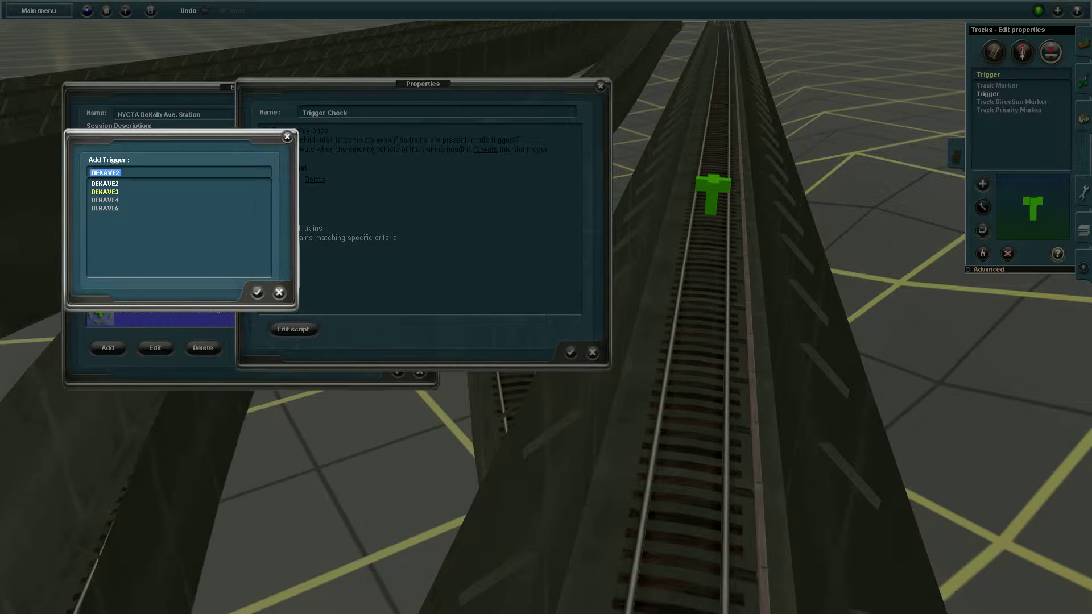
left_click(257, 292)
left_click(281, 207)
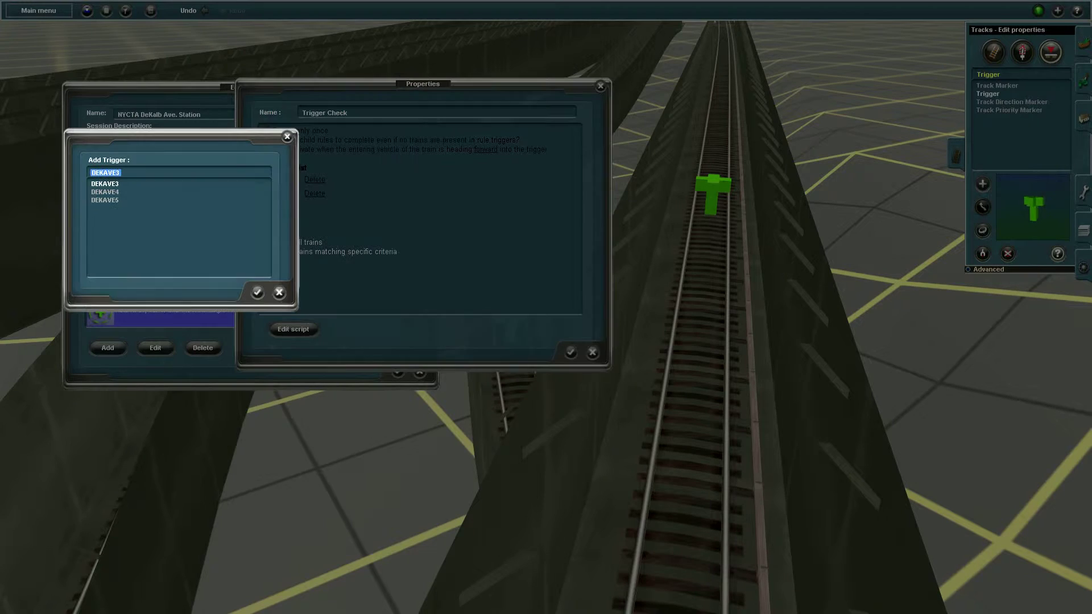
left_click(257, 293)
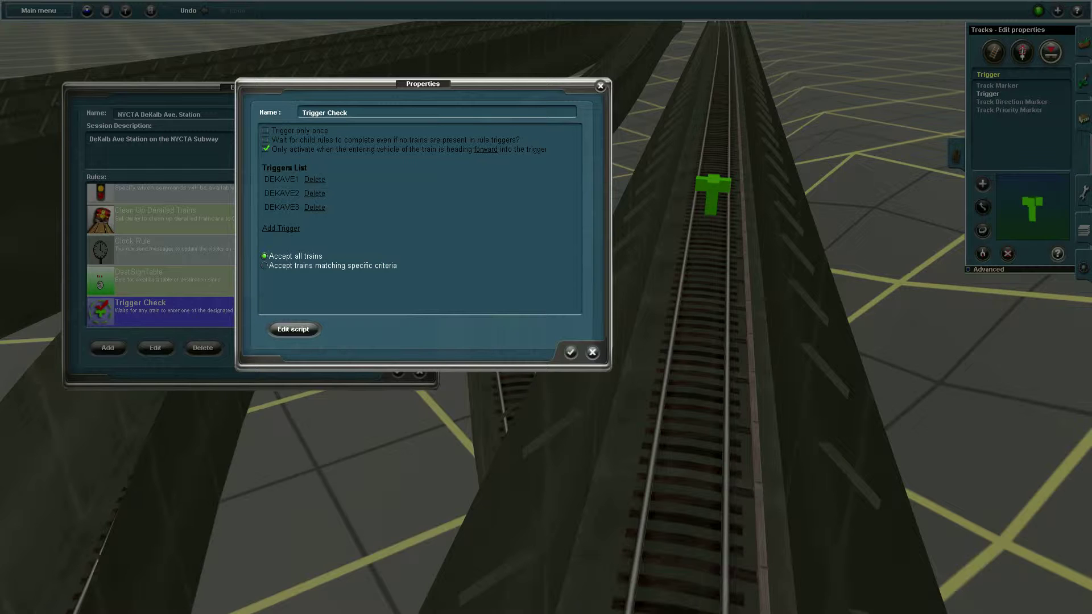
left_click(280, 228)
left_click(257, 292)
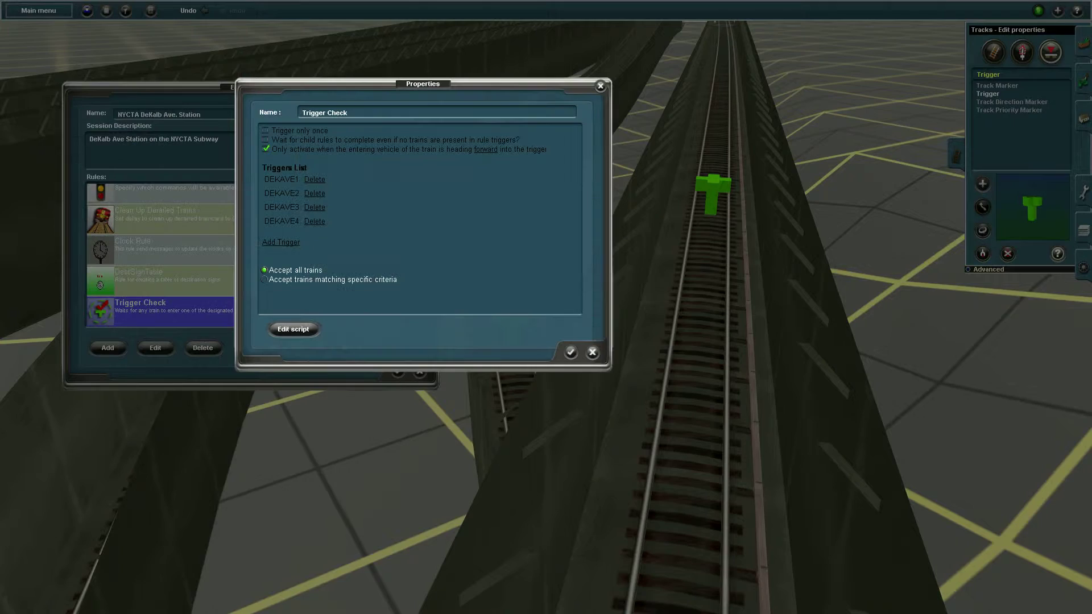
left_click(281, 242)
left_click(257, 292)
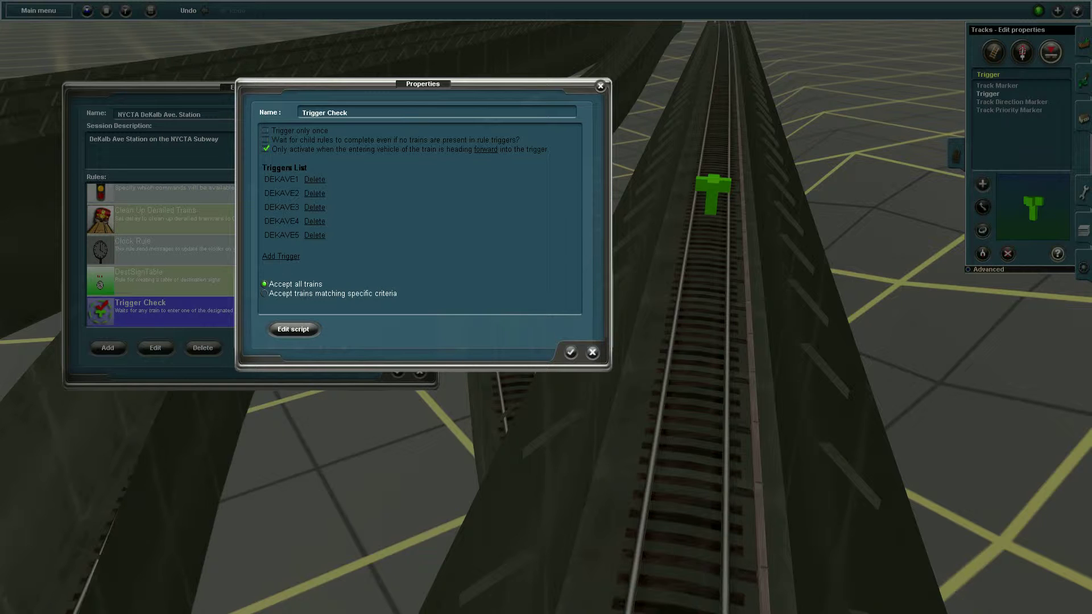
Step: Switch the rule to accept trains matching specific criteria and review the vehicle, vehicle type and driver filters
left_click(264, 293)
scroll(419, 219, "down", 5)
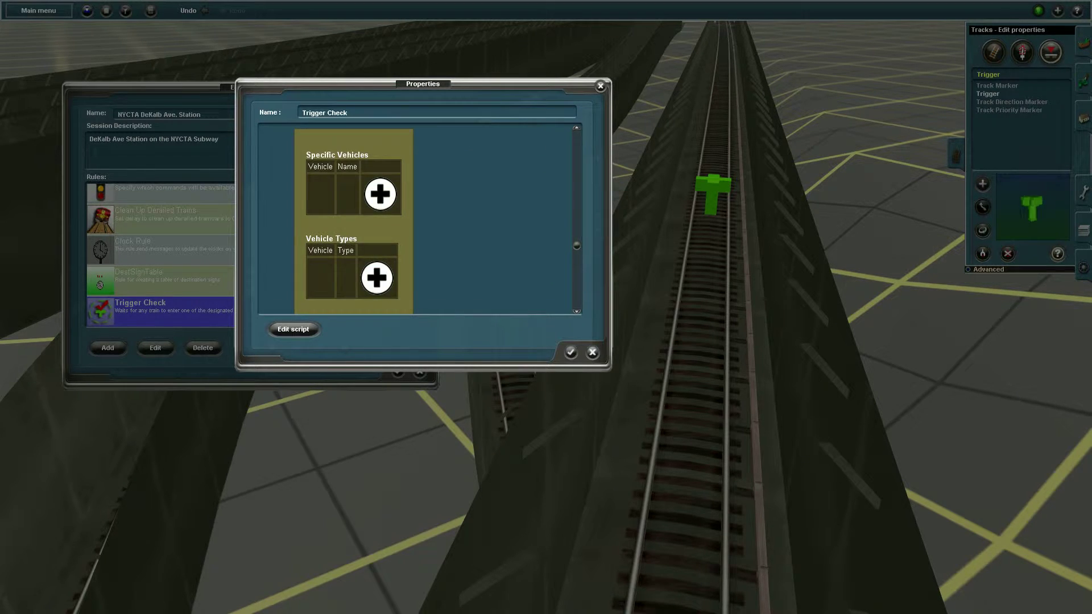
scroll(419, 219, "down", 3)
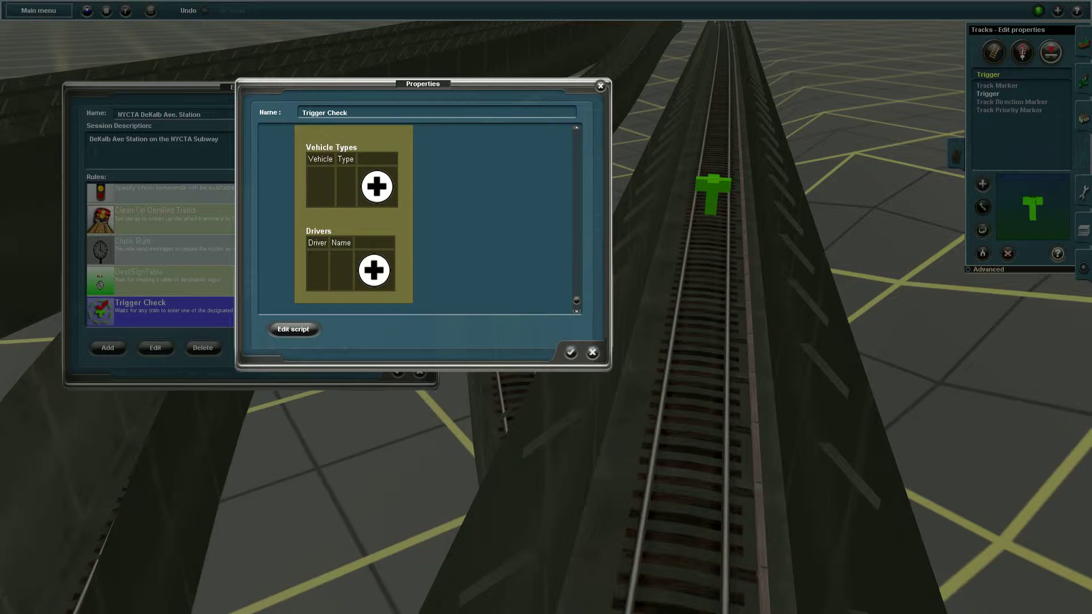
scroll(585, 182, "up", 6)
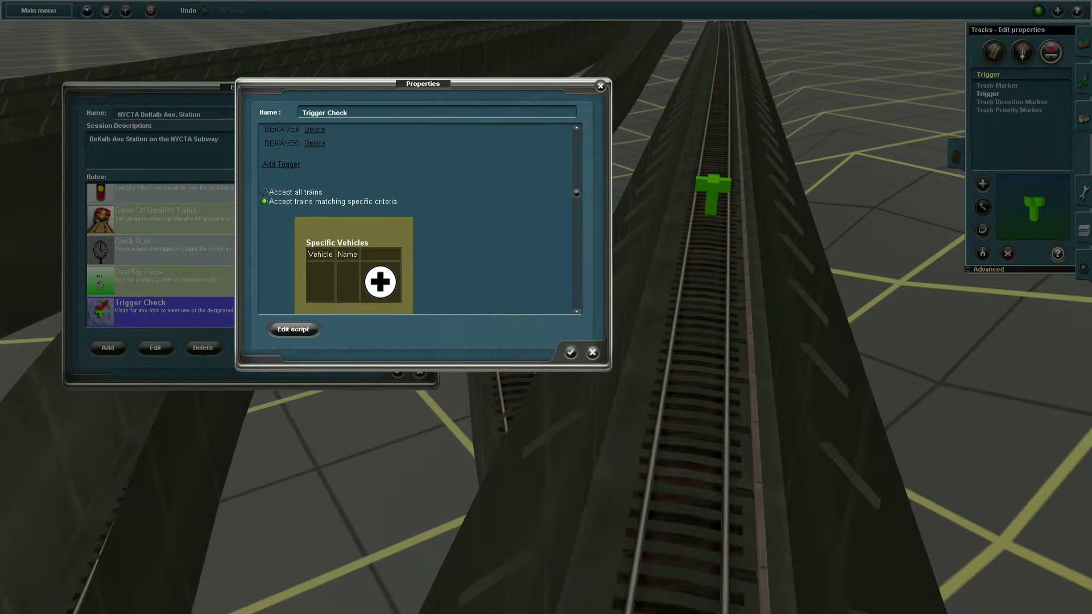
scroll(585, 182, "up", 1)
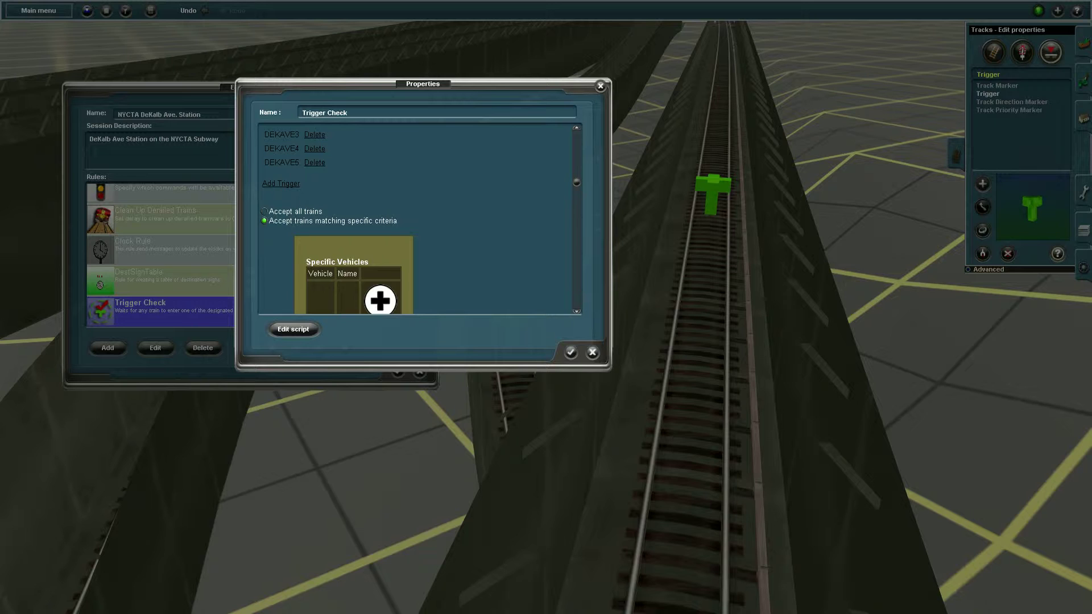
scroll(420, 218, "up", 1)
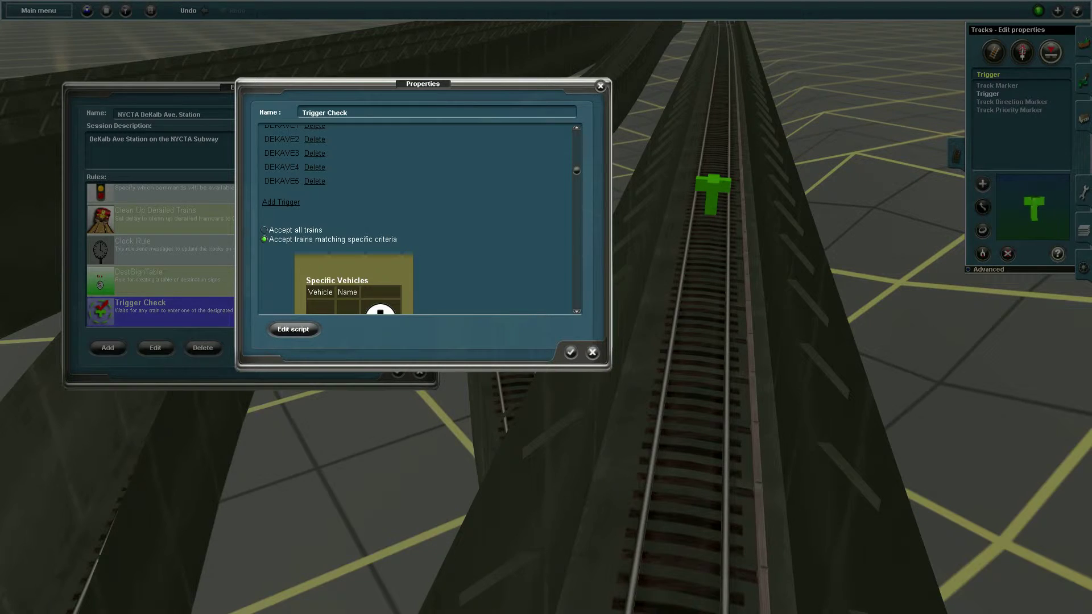
Step: Set the Trigger Check rule to accept all trains and apply its properties
left_click(265, 230)
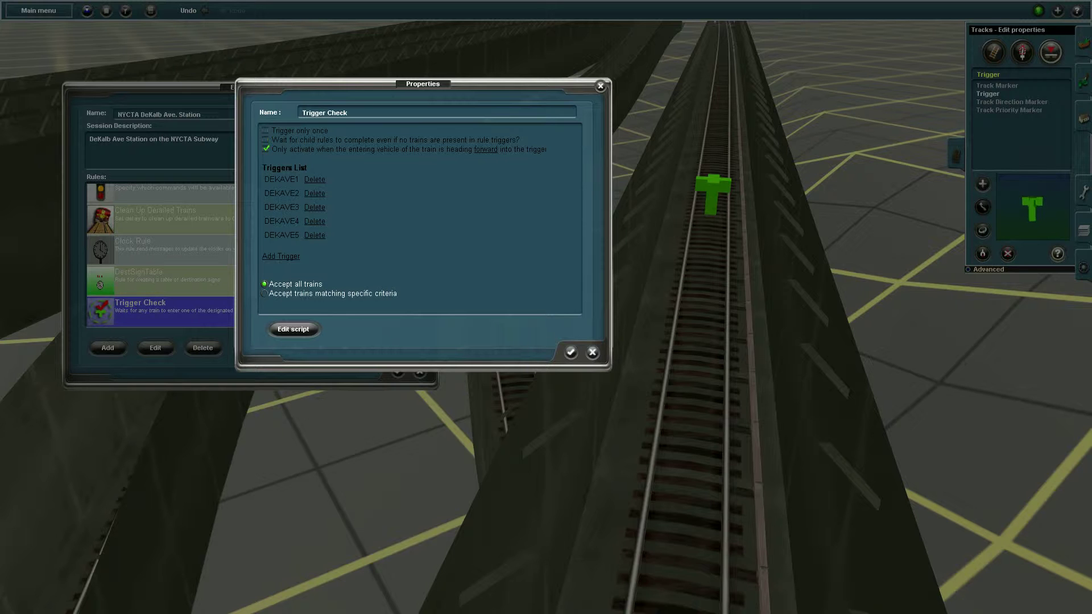
left_click(570, 352)
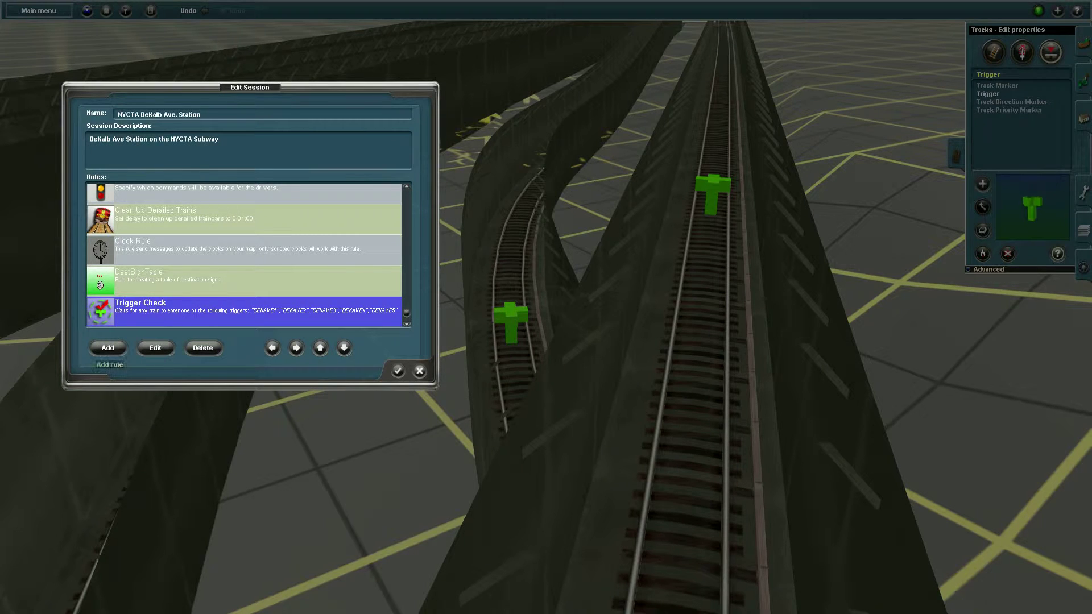
Step: Add a Play Sound rule to the session and indent it beneath the Trigger Check rule
left_click(107, 347)
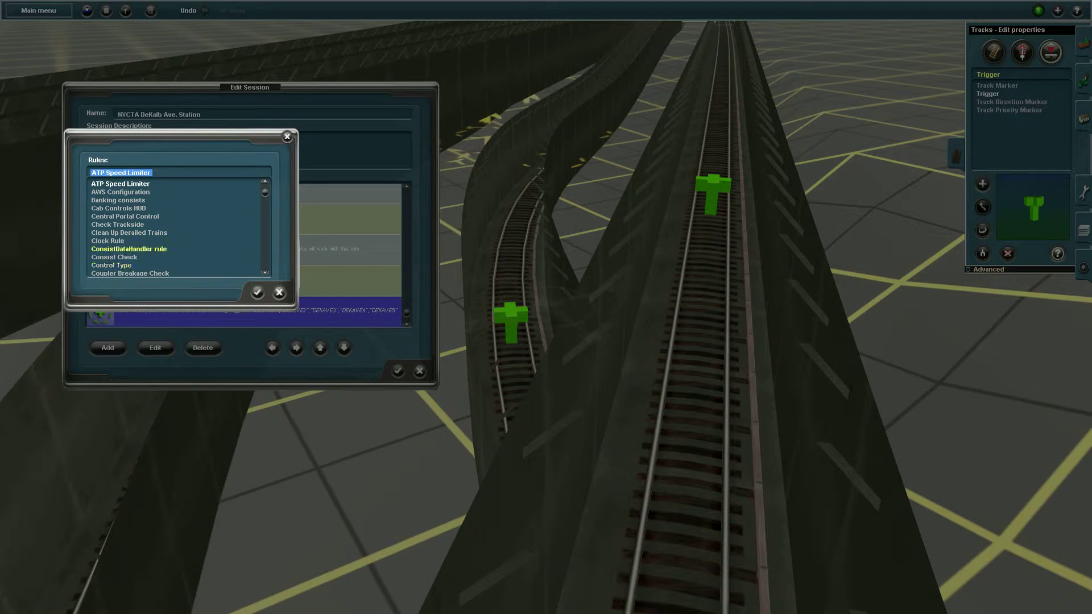
scroll(130, 251, "down", 3)
scroll(130, 251, "down", 10)
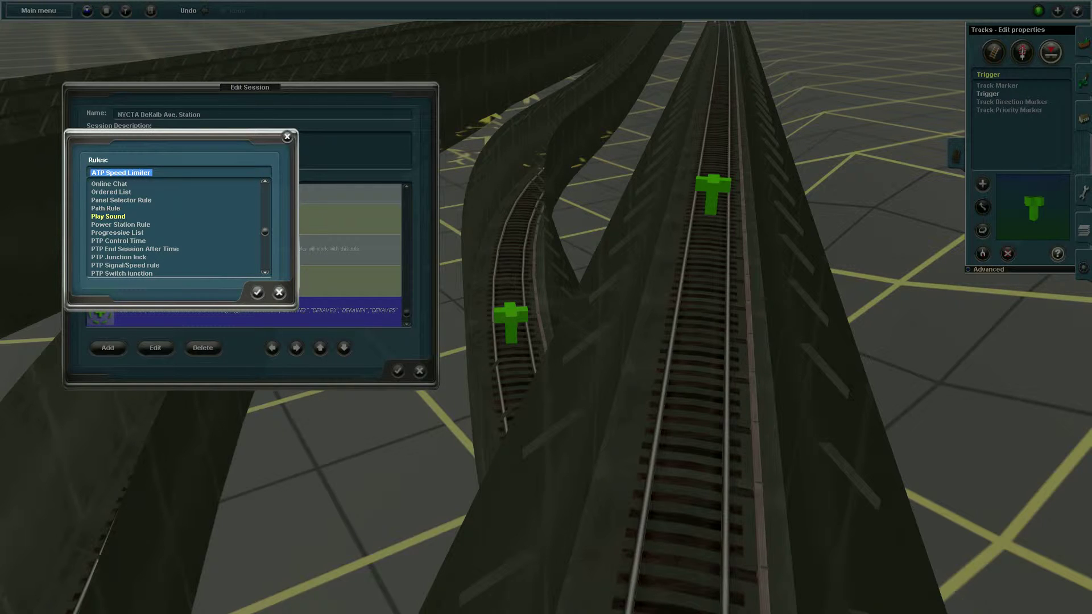
left_click(108, 216)
left_click(257, 293)
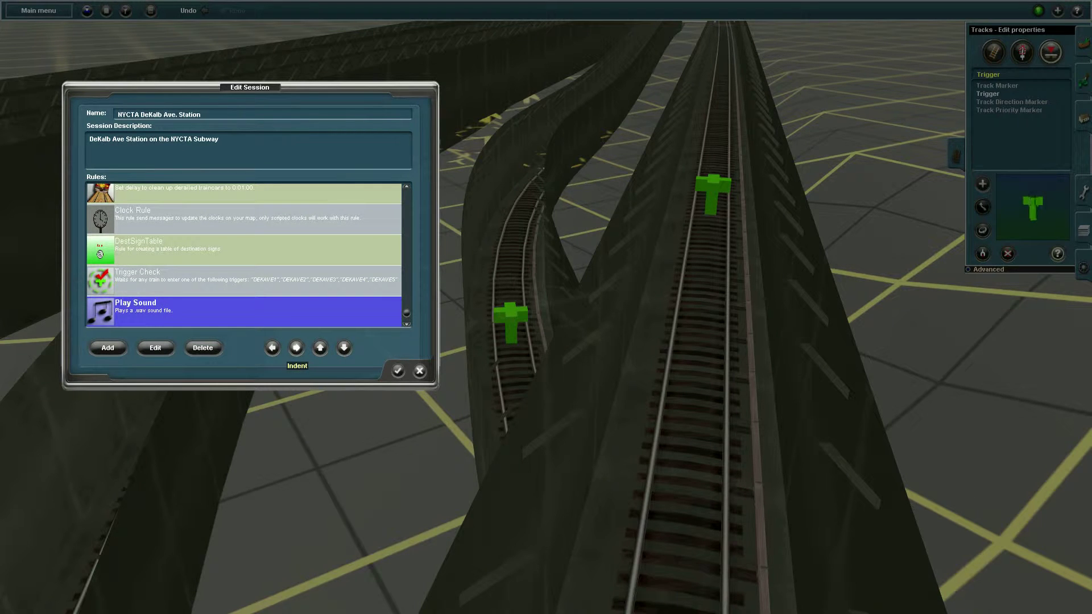
left_click(296, 347)
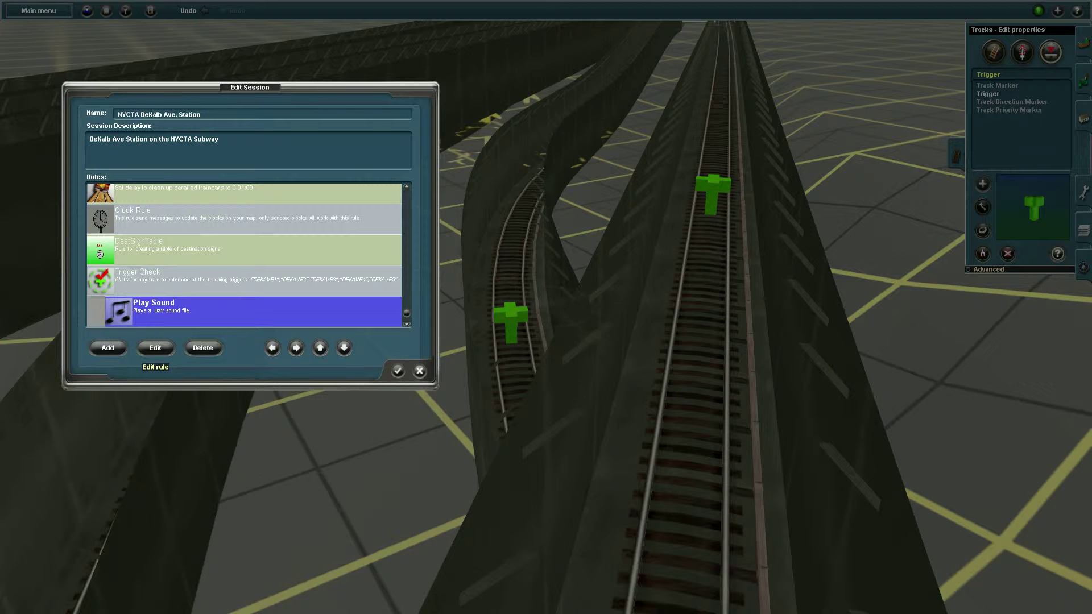
Step: Set the Play Sound rule's sound file name to announce.wav
left_click(156, 348)
key("Escape")
left_click(155, 348)
left_click(336, 130)
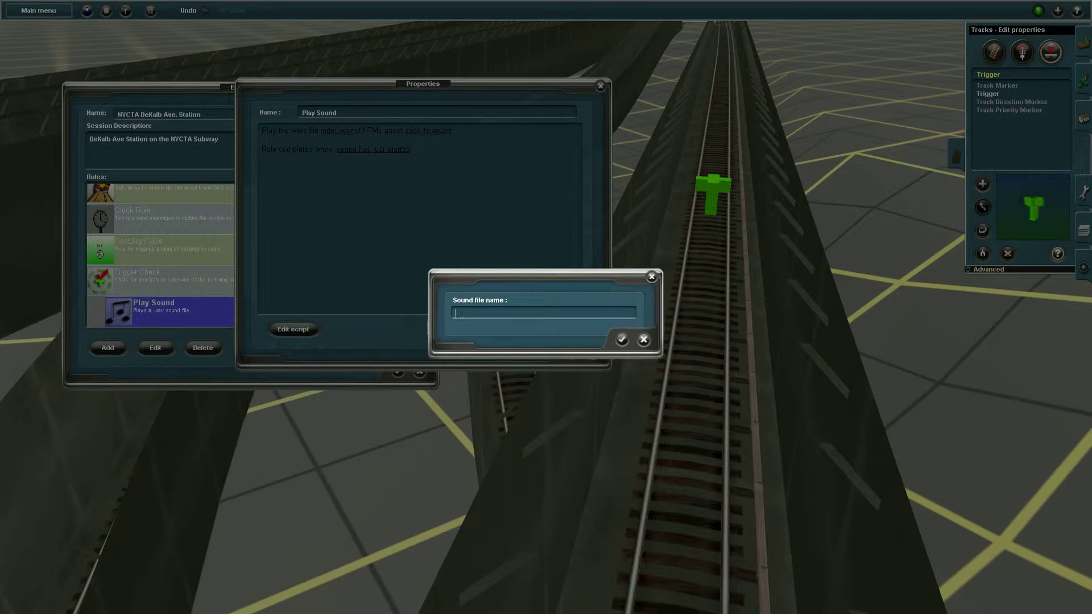
key("Escape")
key("Return")
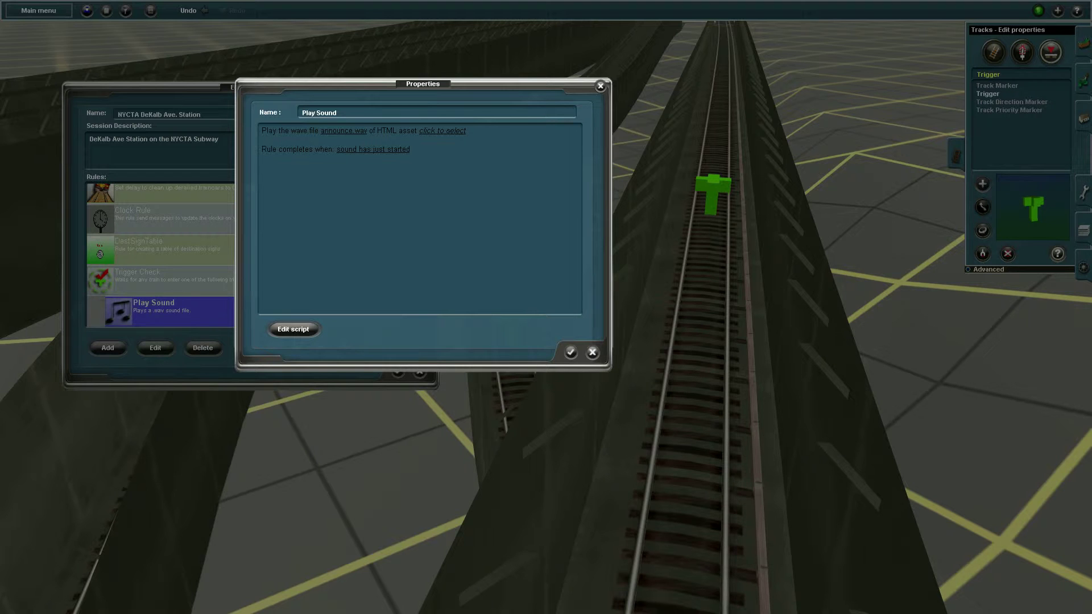
Step: Choose NYCTA Announcement (Brooklyn-Bound) as the HTML asset holding the Play Sound rule's wave file
left_click(442, 131)
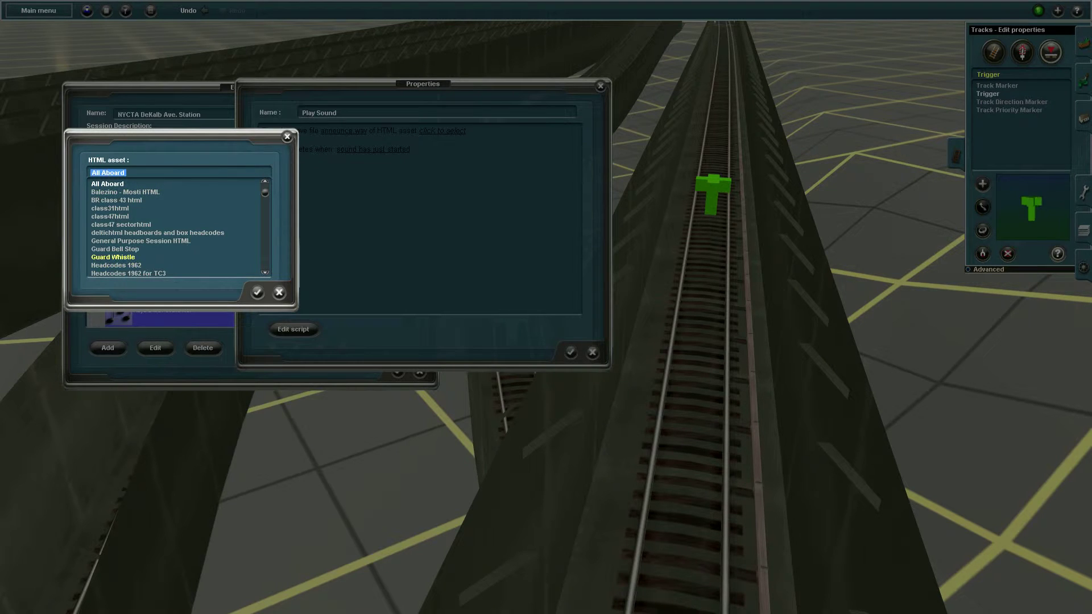
scroll(154, 236, "down", 10)
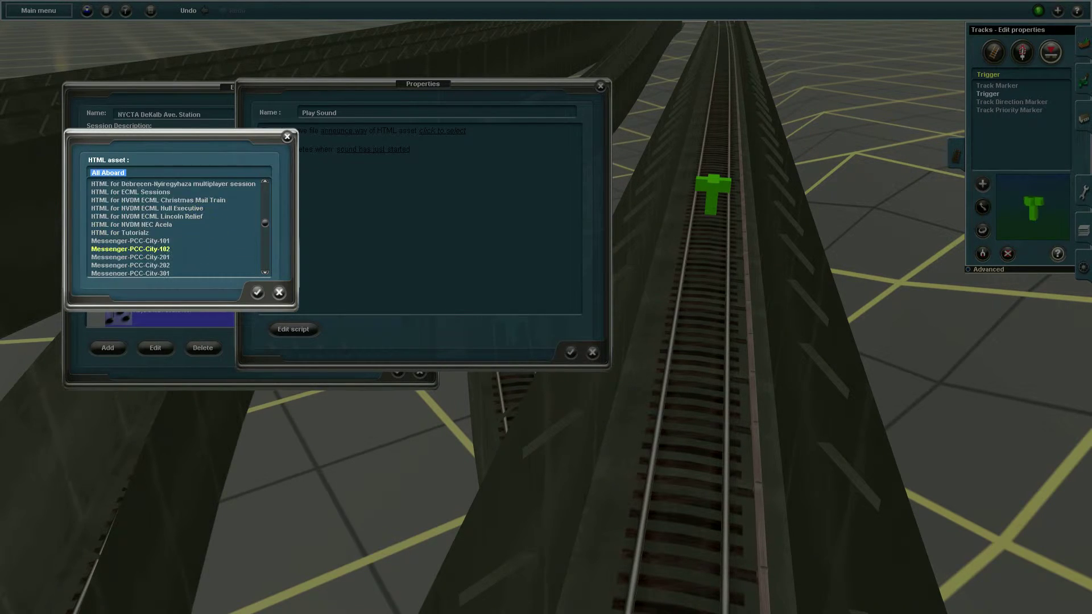
left_click(155, 233)
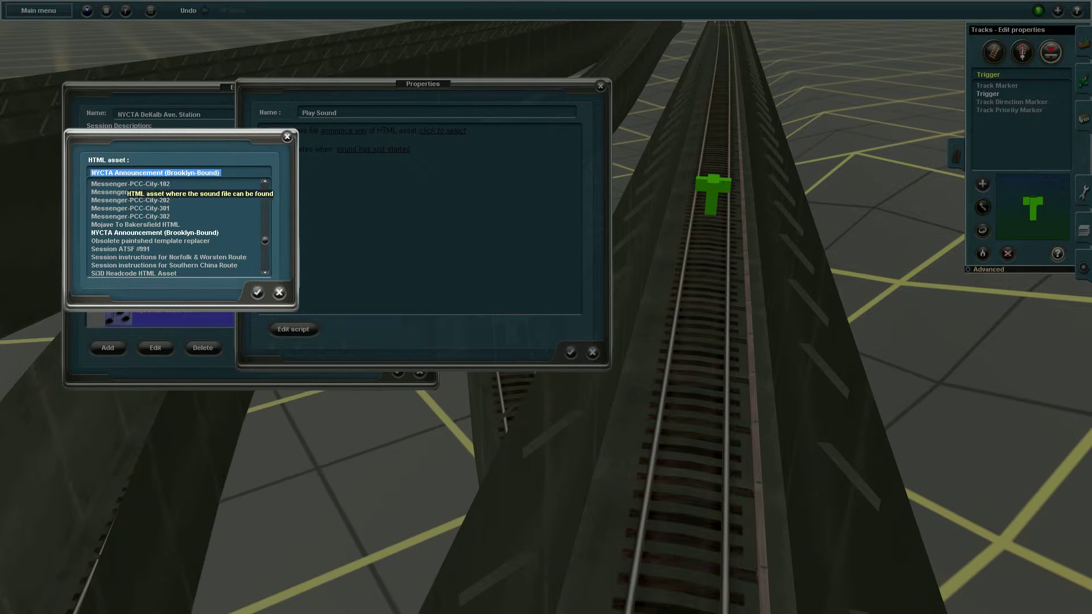
left_click(257, 292)
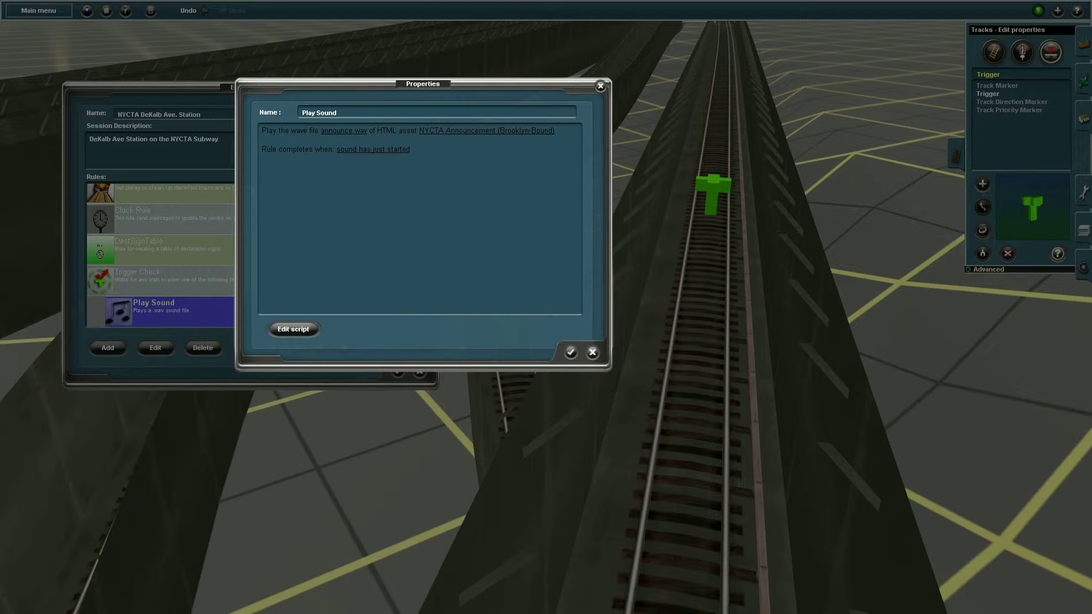
Step: Toggle through the Play Sound rule's completion condition, and apply the rule properties and session edits
left_click(373, 149)
left_click(373, 149)
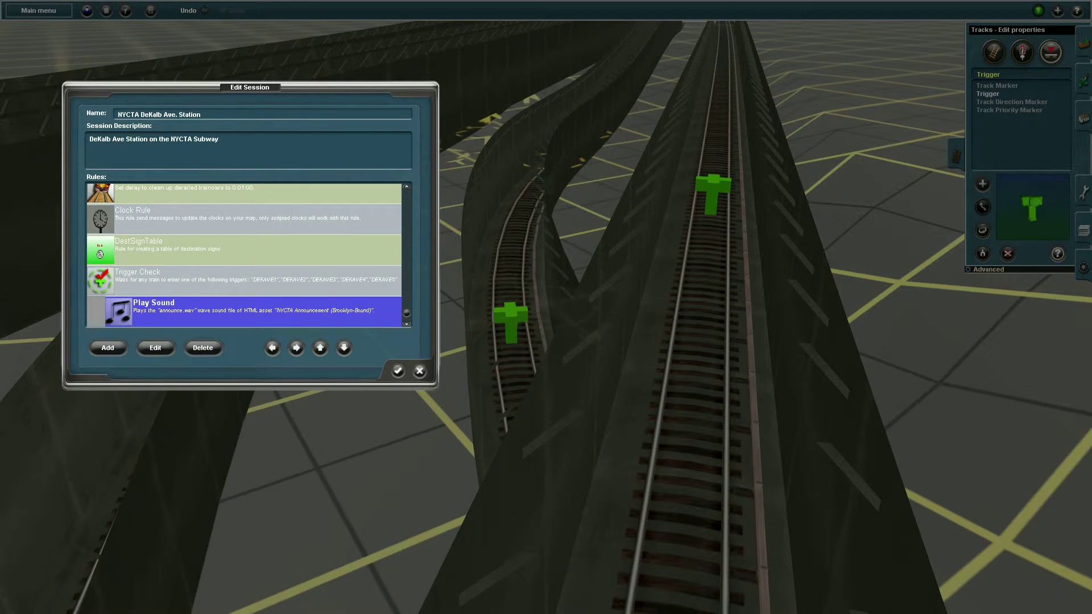
key("Return")
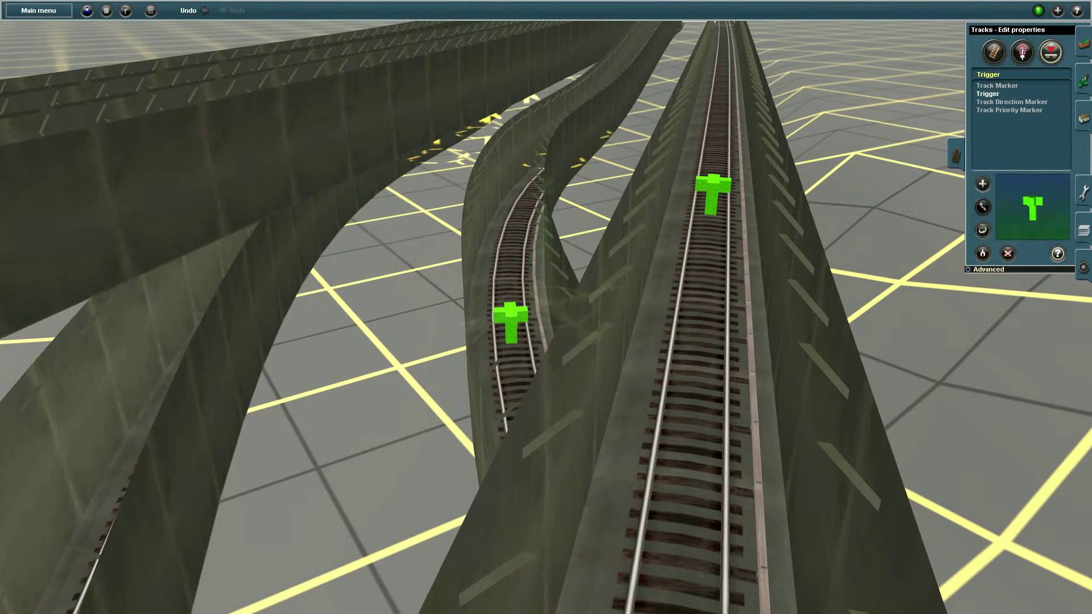